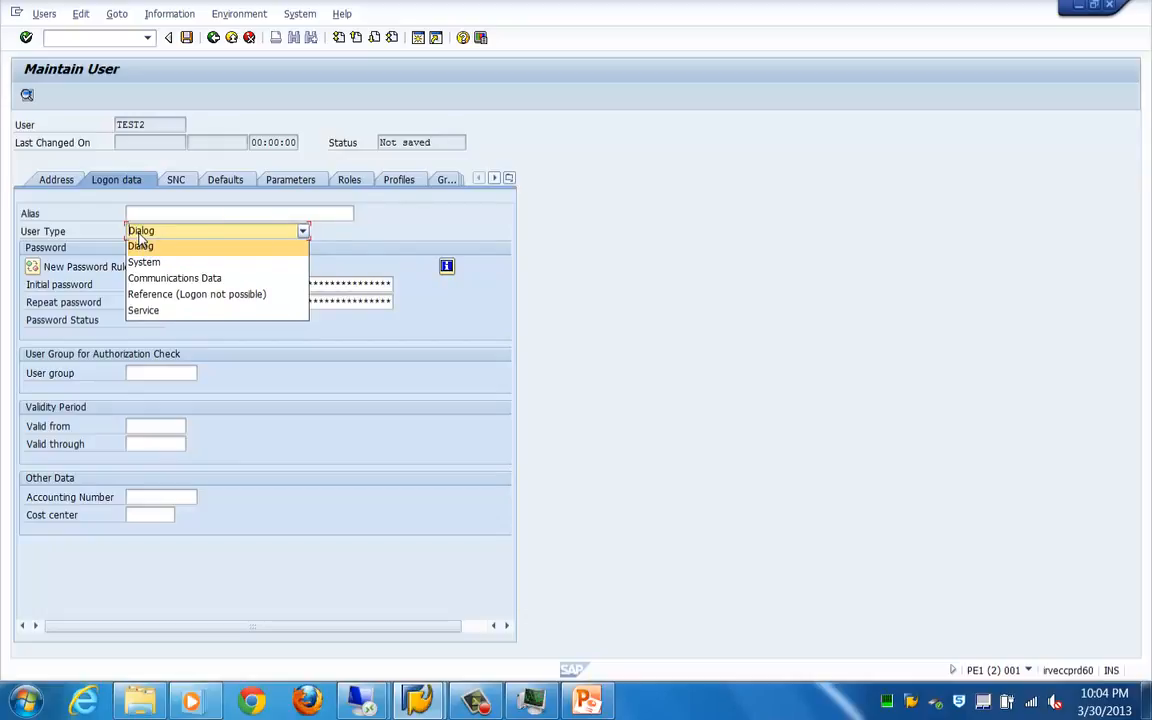
Set the user type to Dialog, enter and repeat the initial password for user TEST2, and save the user.
left_click(140, 238)
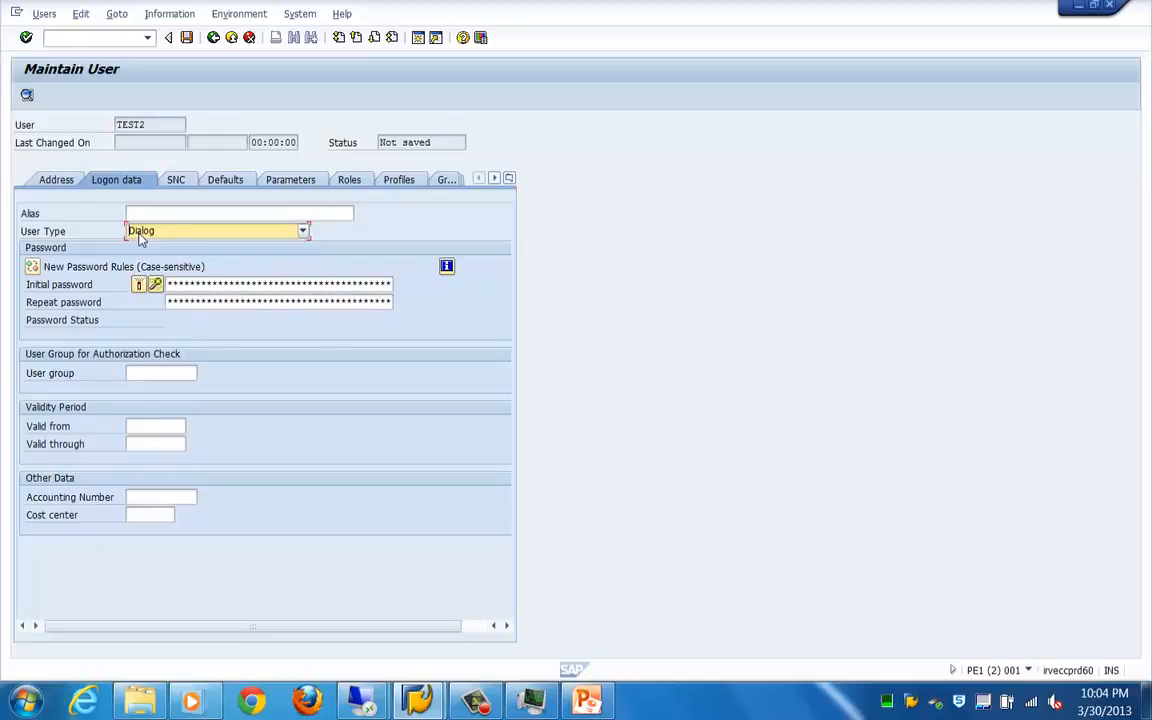
left_click(188, 289)
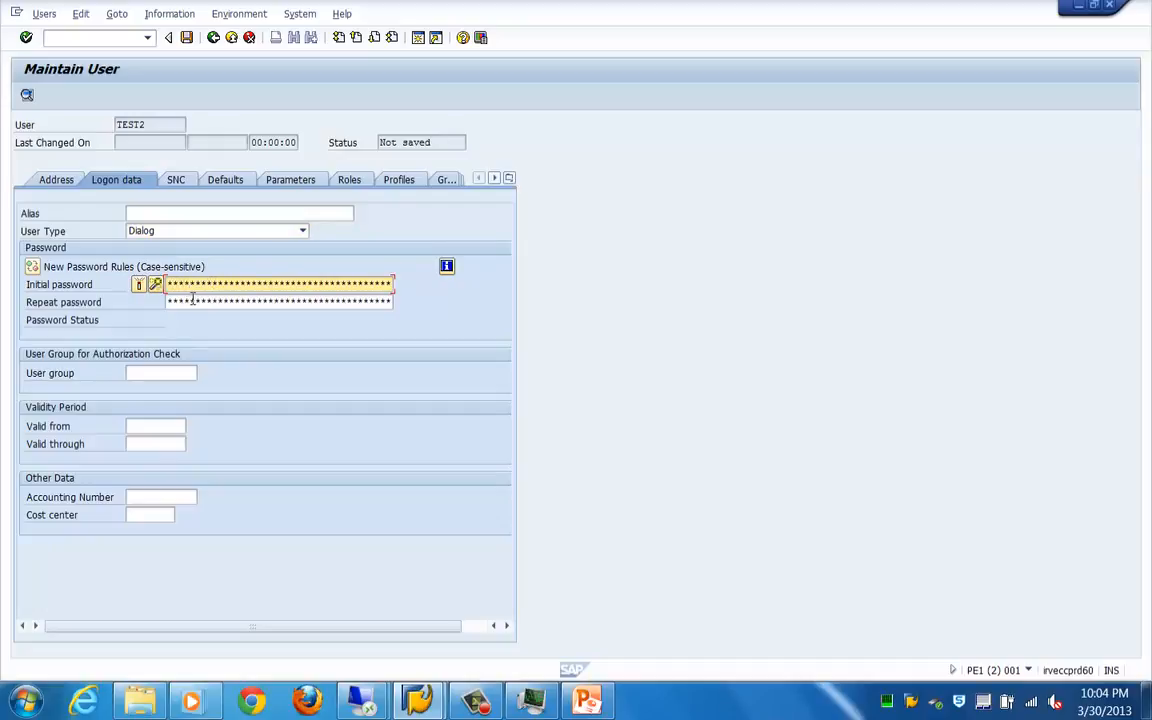
left_click(193, 300)
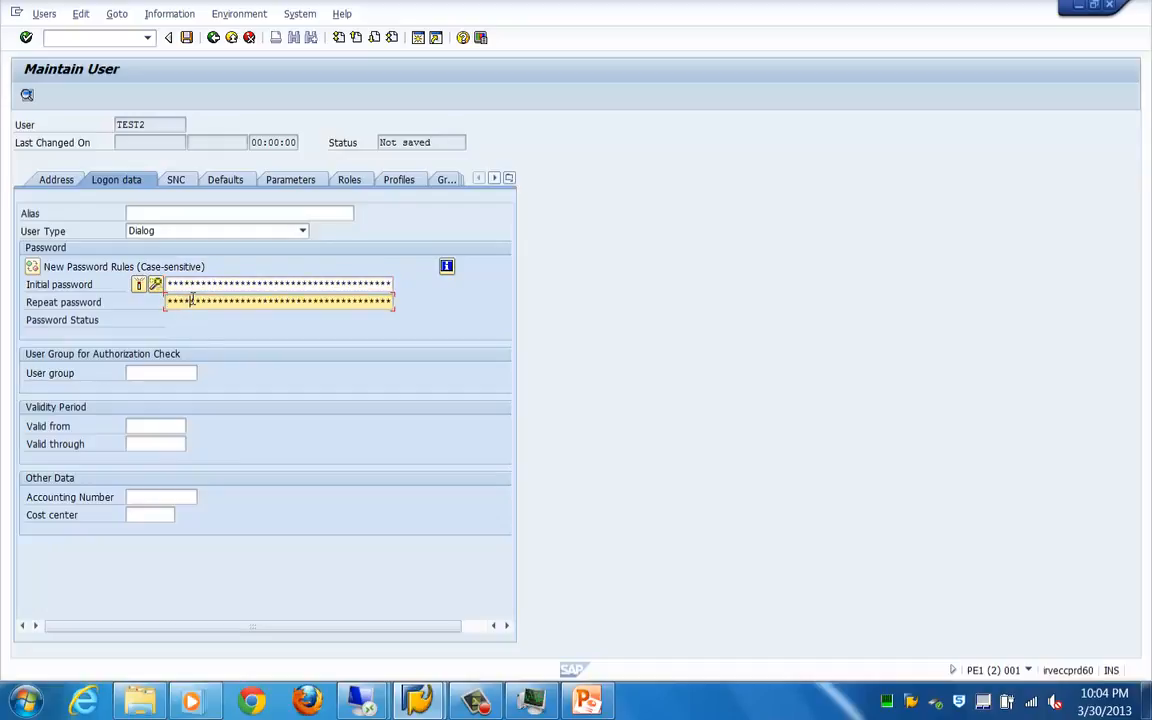
type("**")
left_click(186, 37)
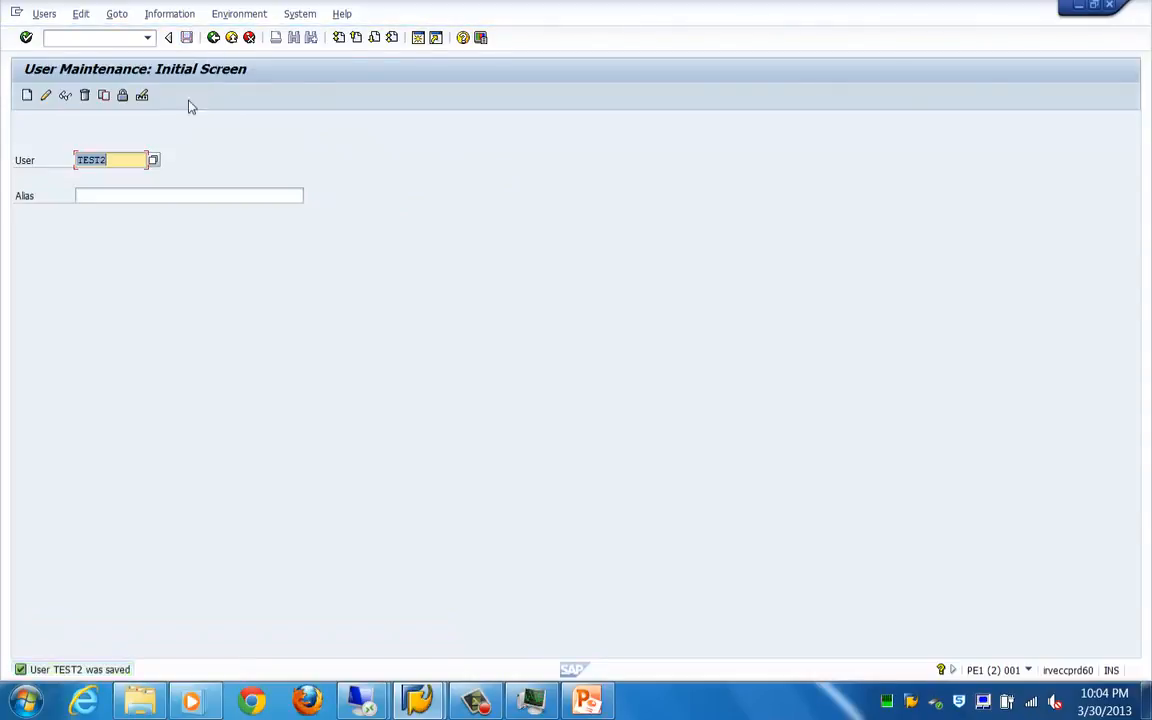
Open user TEST2 for changes and look through the available user groups for its authorization check in the logon data.
left_click(47, 99)
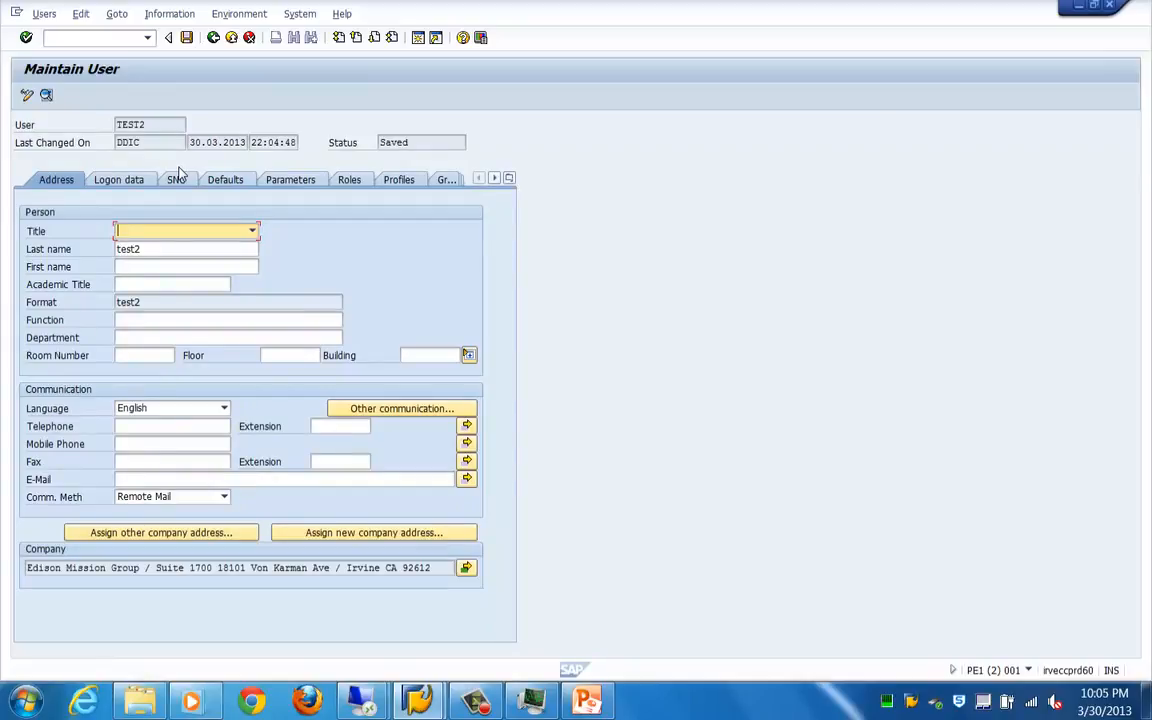
left_click(146, 180)
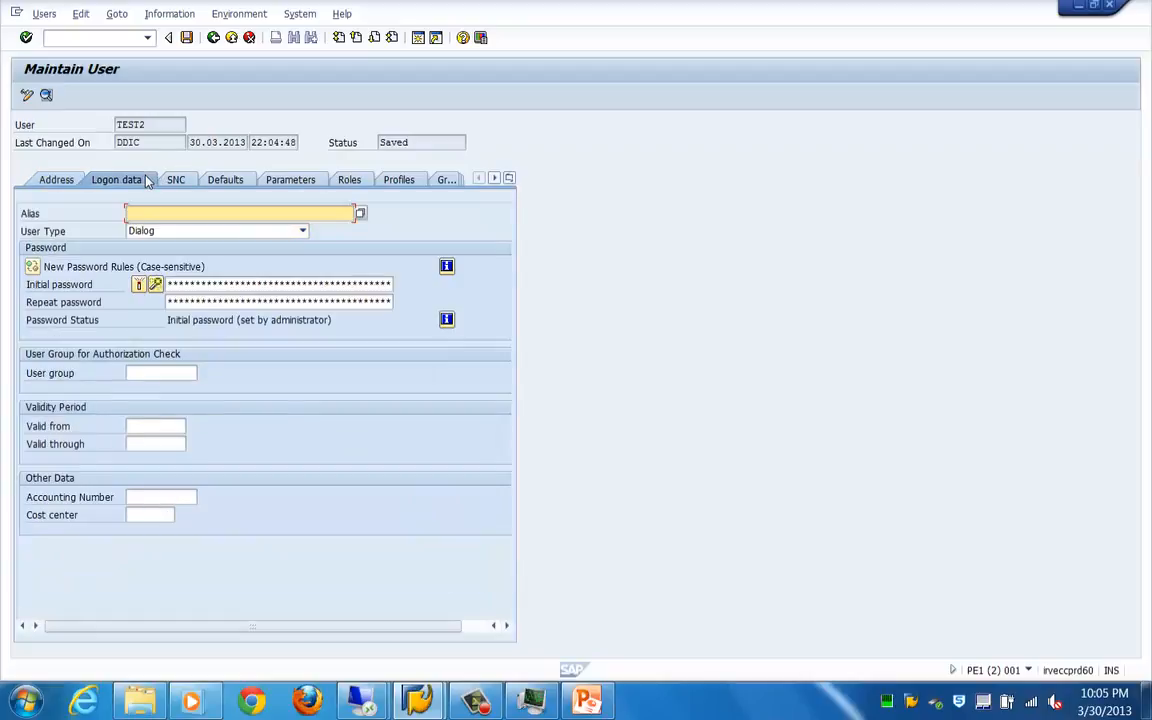
left_click(141, 373)
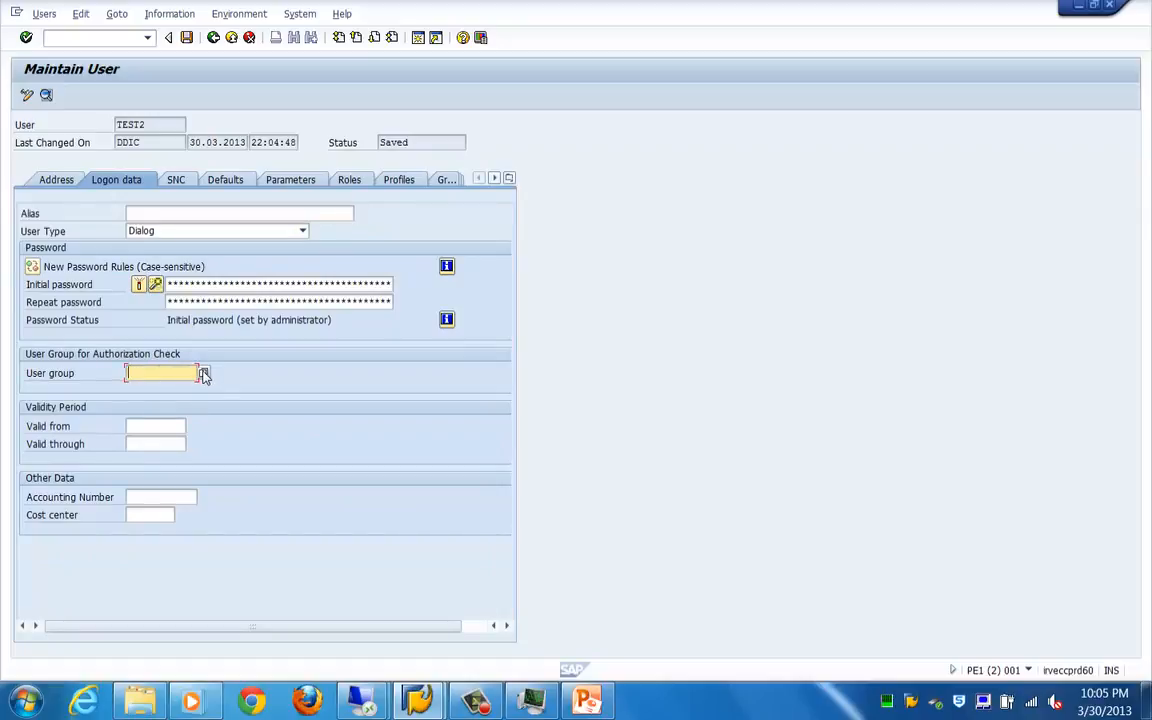
left_click(203, 373)
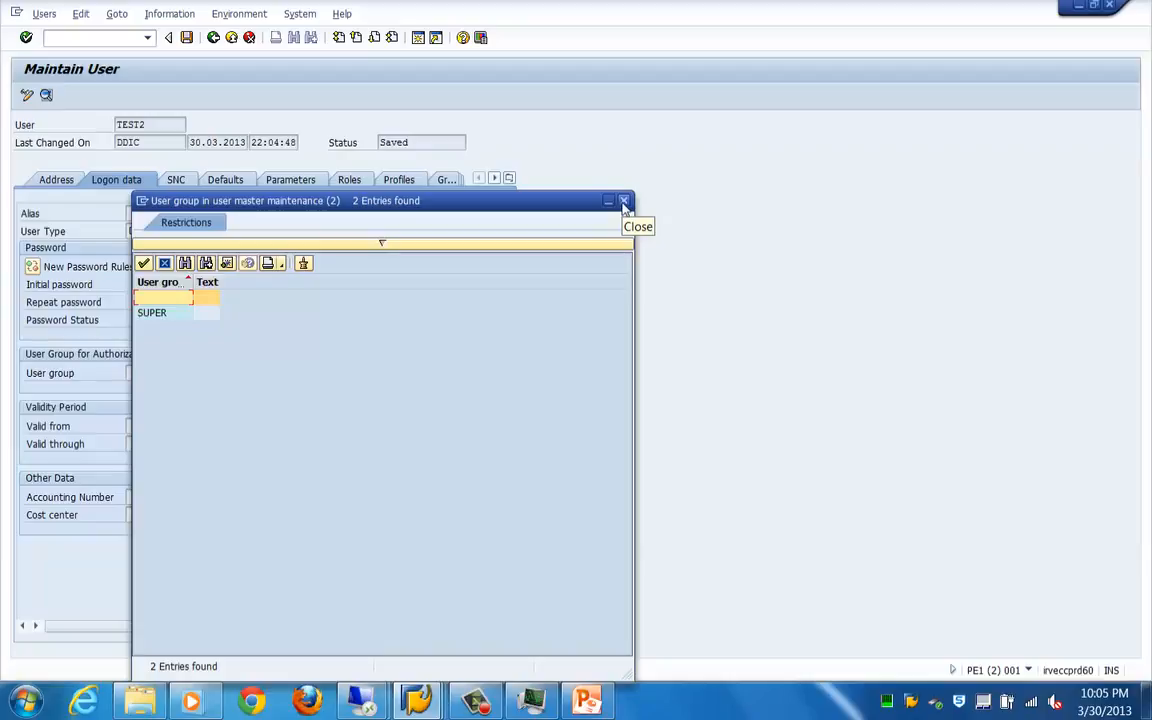
left_click(623, 202)
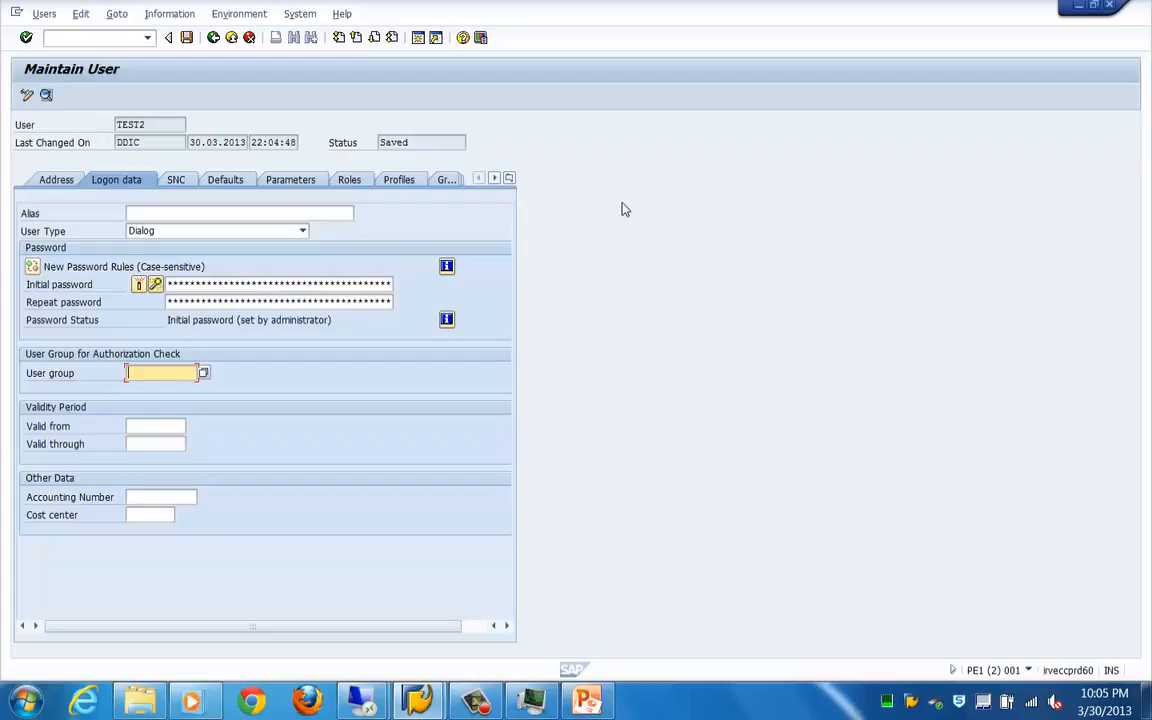
Create user group TEST2 with user TEST2 assigned, using transaction SUGR in a new session, and save it.
left_click(17, 13)
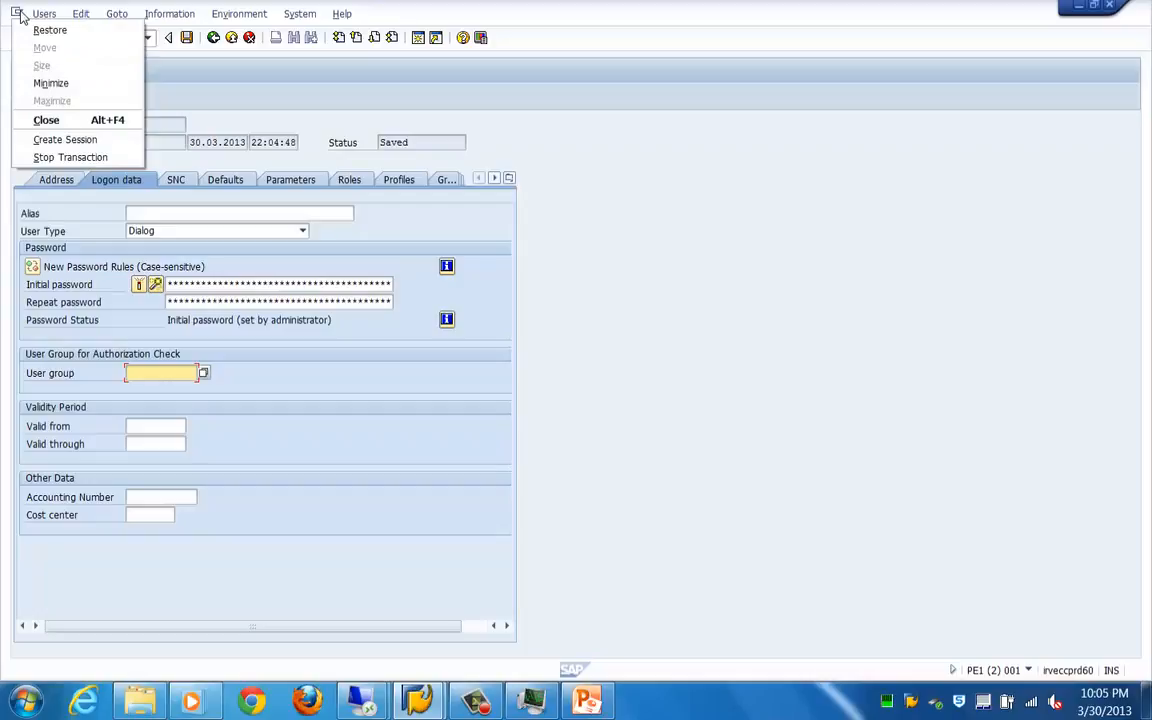
left_click(70, 140)
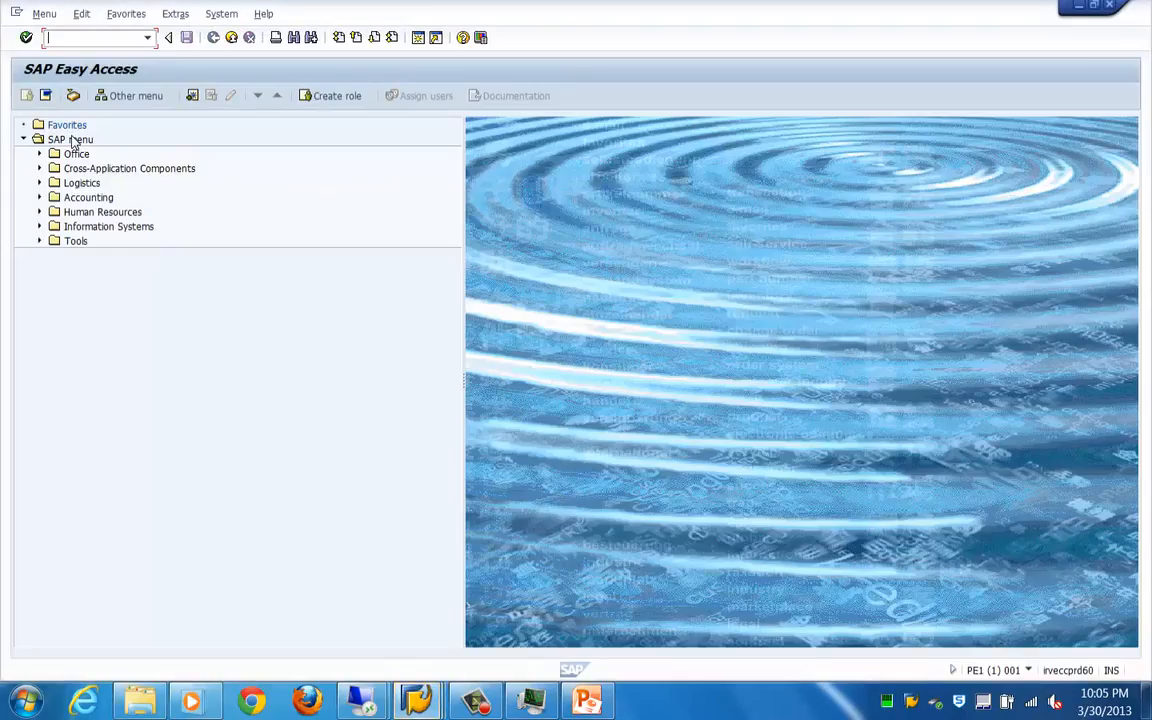
type("sugr")
key("Return")
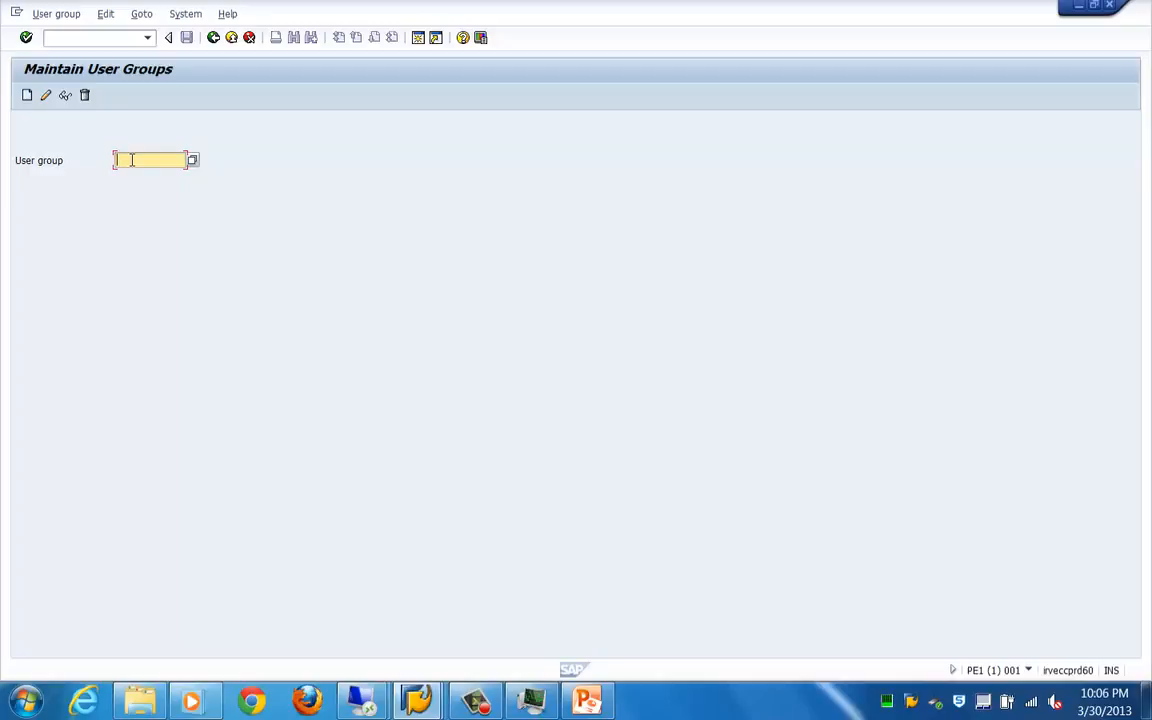
type("test2")
left_click(27, 96)
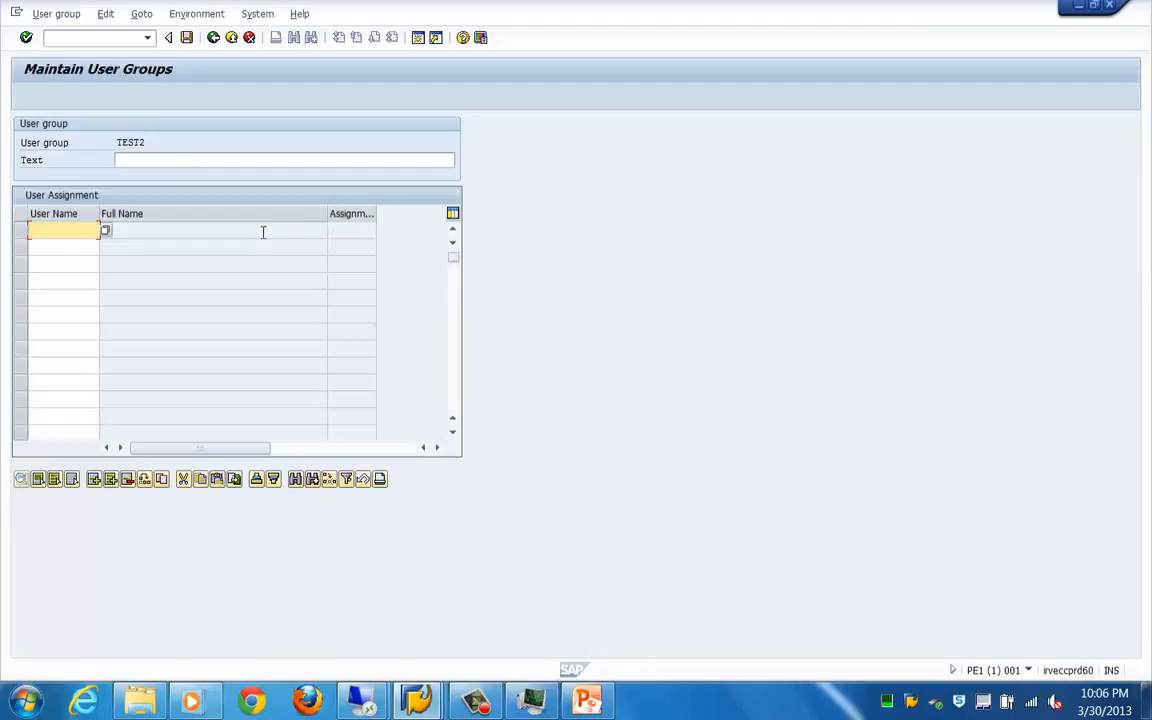
type("test2")
left_click(186, 38)
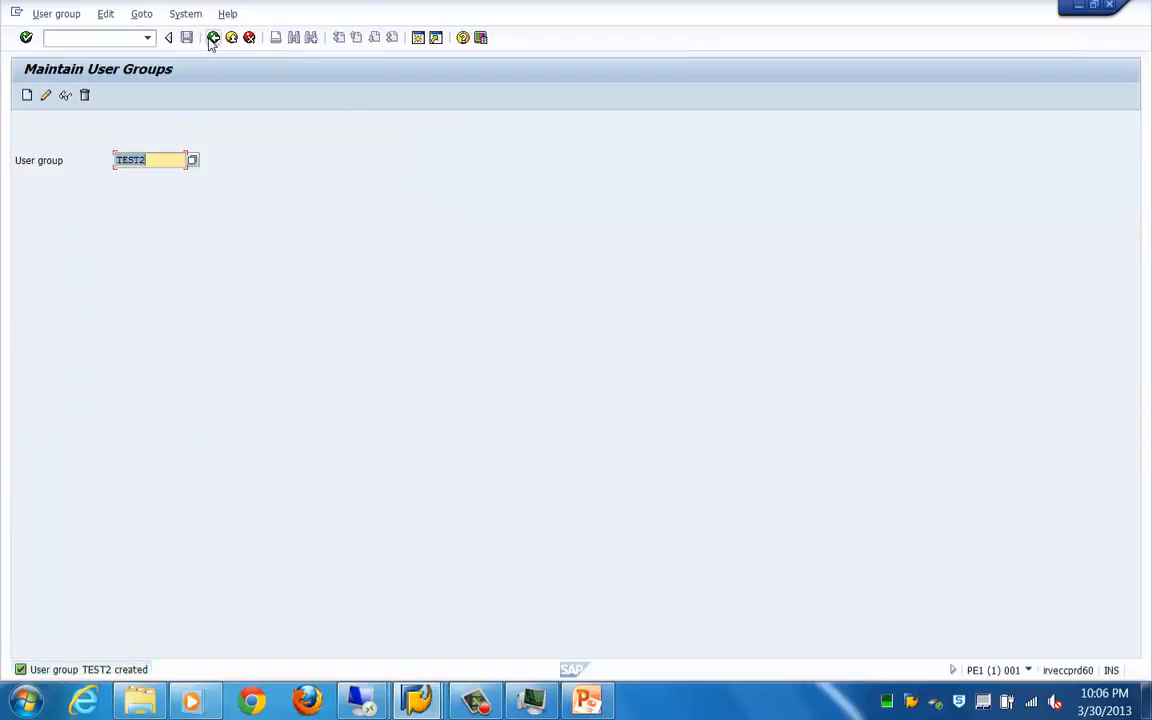
Run transaction SU01 in this session and display the logon data of user TEST2.
left_click(212, 38)
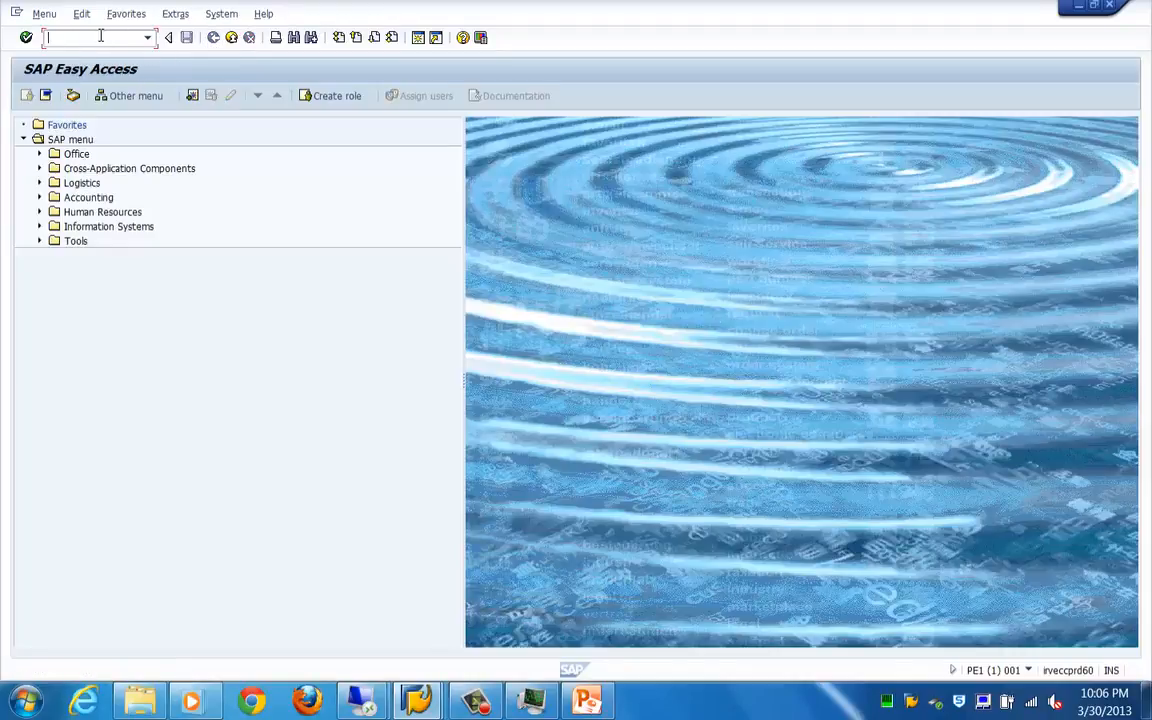
type("sy")
key("BackSpace")
type("u01")
key("Return")
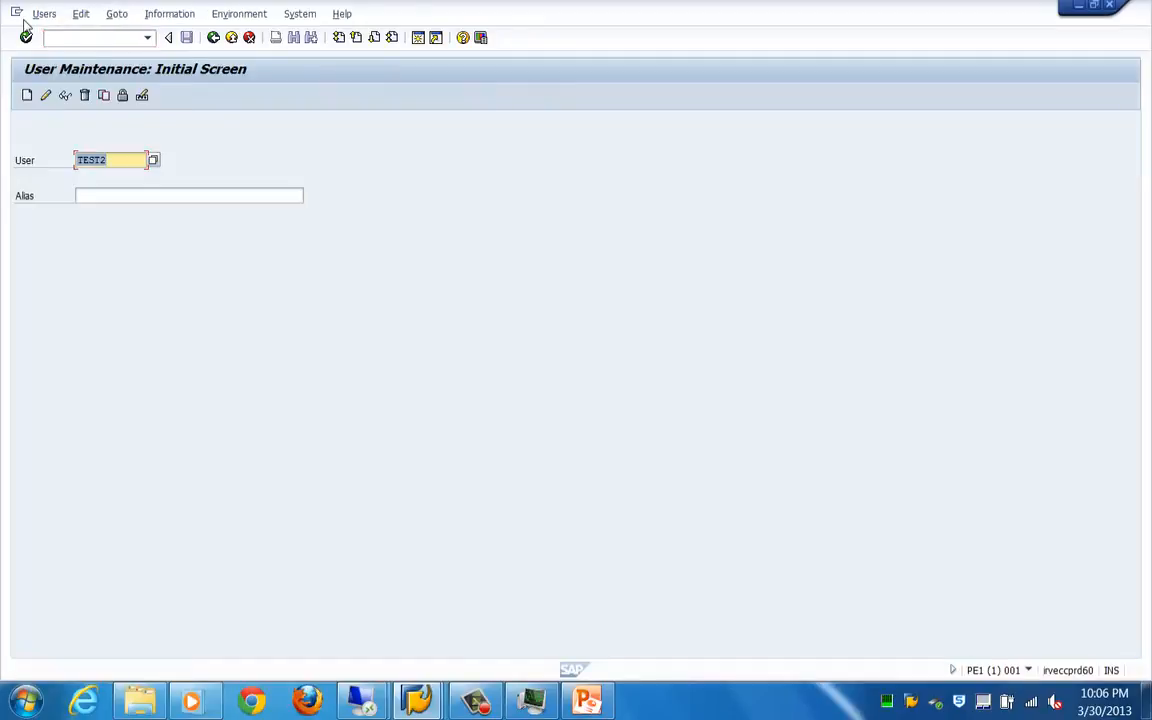
left_click(65, 97)
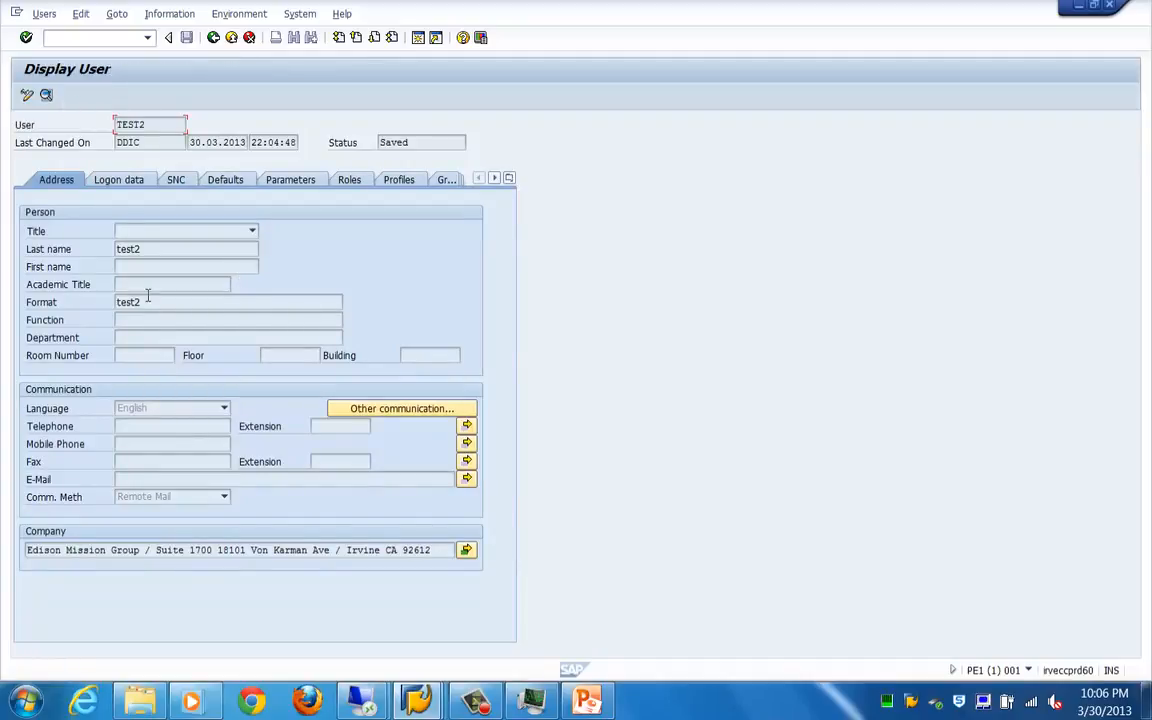
left_click(128, 184)
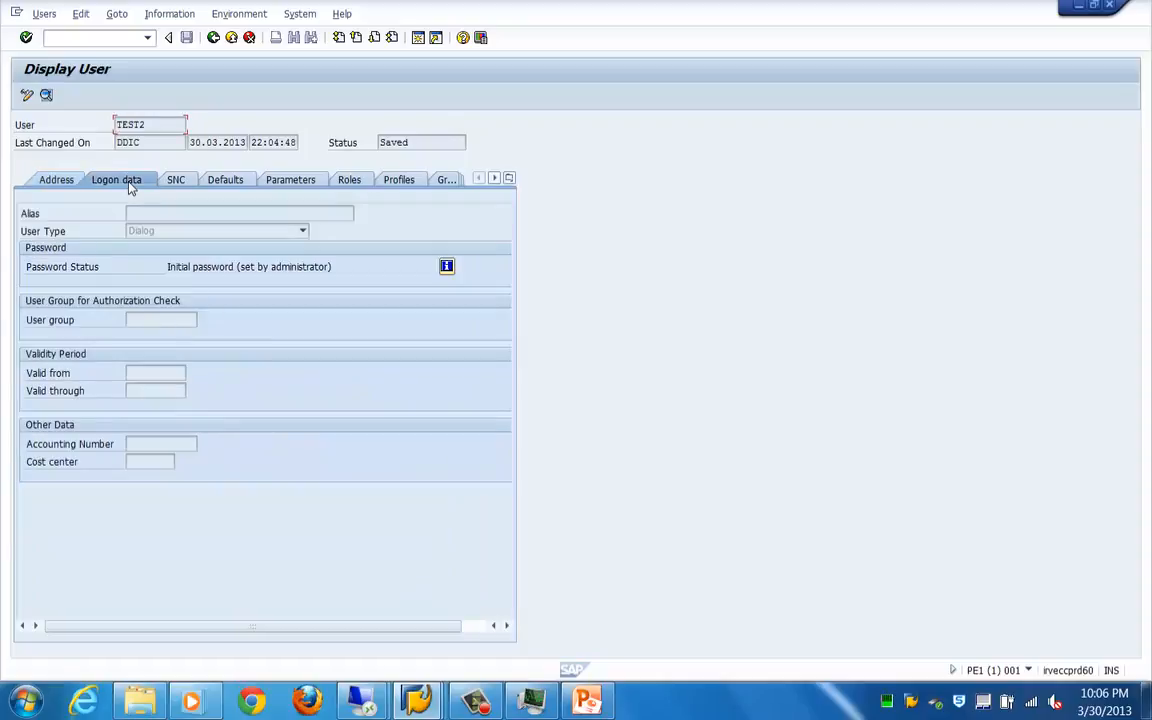
Try to switch user TEST2 from display to change mode.
left_click(168, 319)
left_click(27, 97)
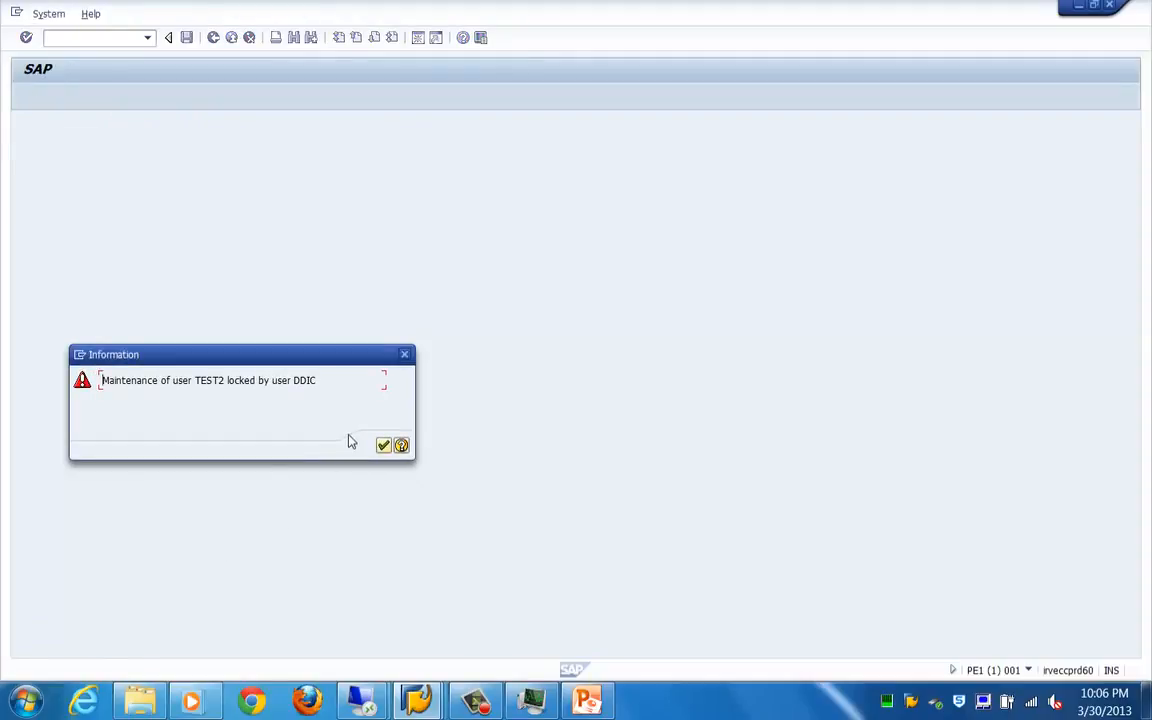
left_click(386, 446)
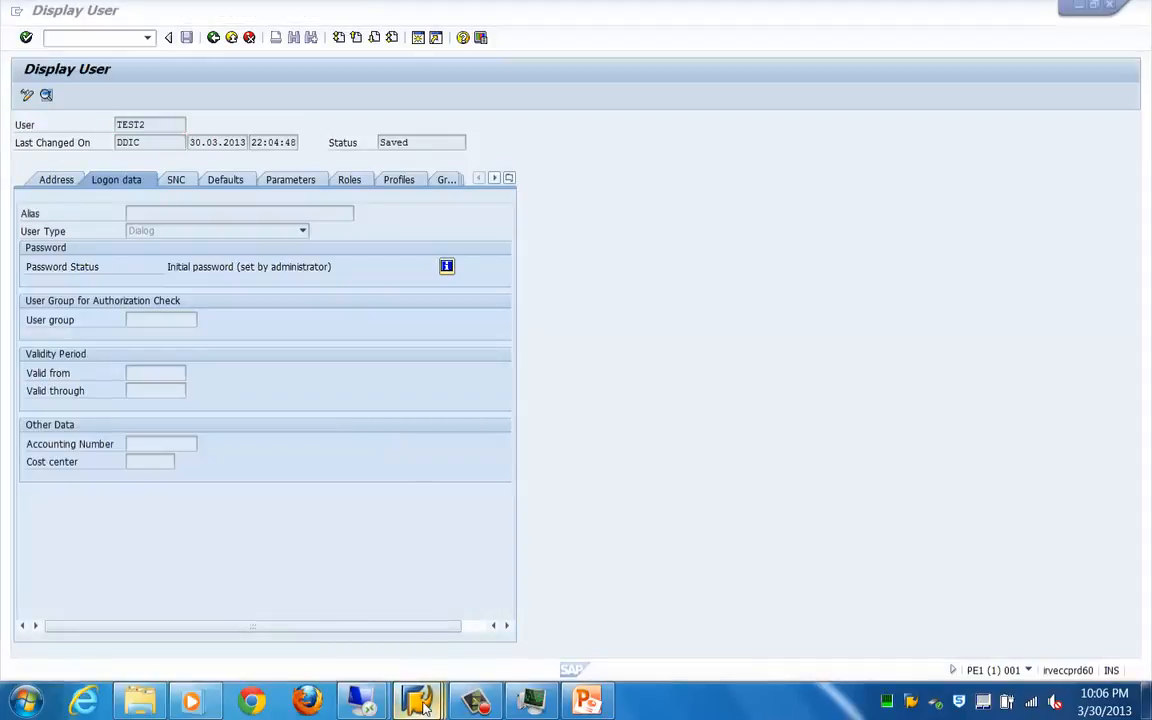
Exit the maintenance of user TEST2 in the other session, and switch the user displayed in the SU01 session to change mode.
mouse_move(420, 703)
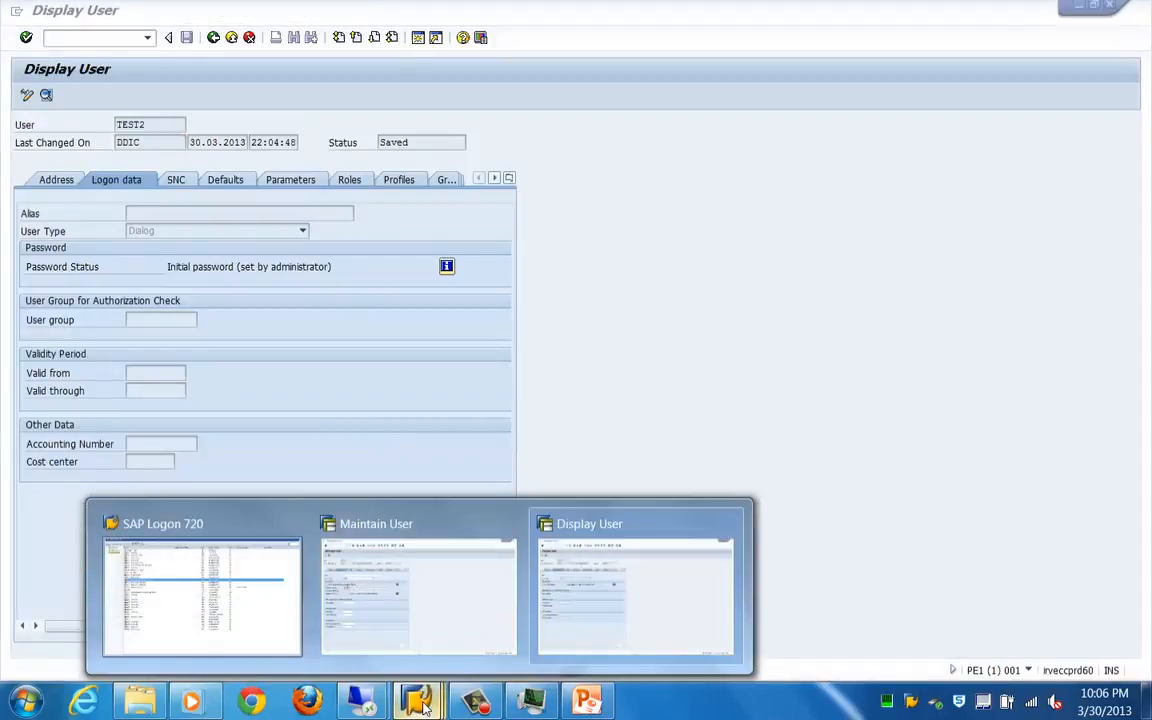
left_click(460, 608)
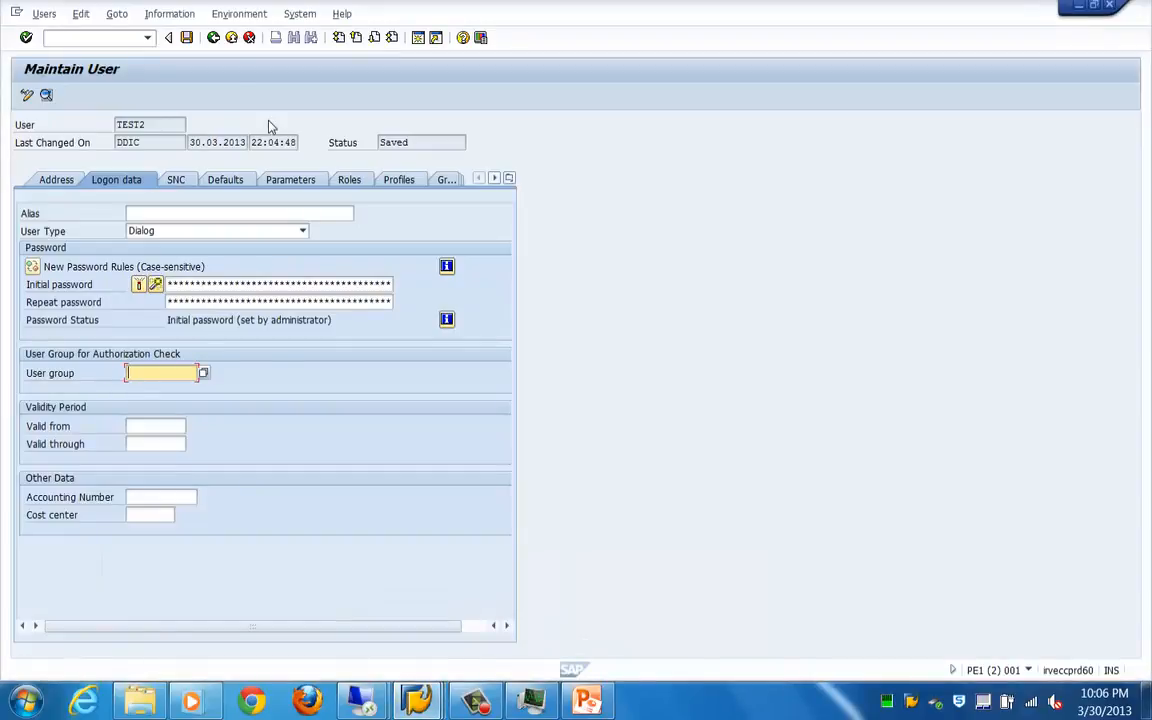
left_click(214, 38)
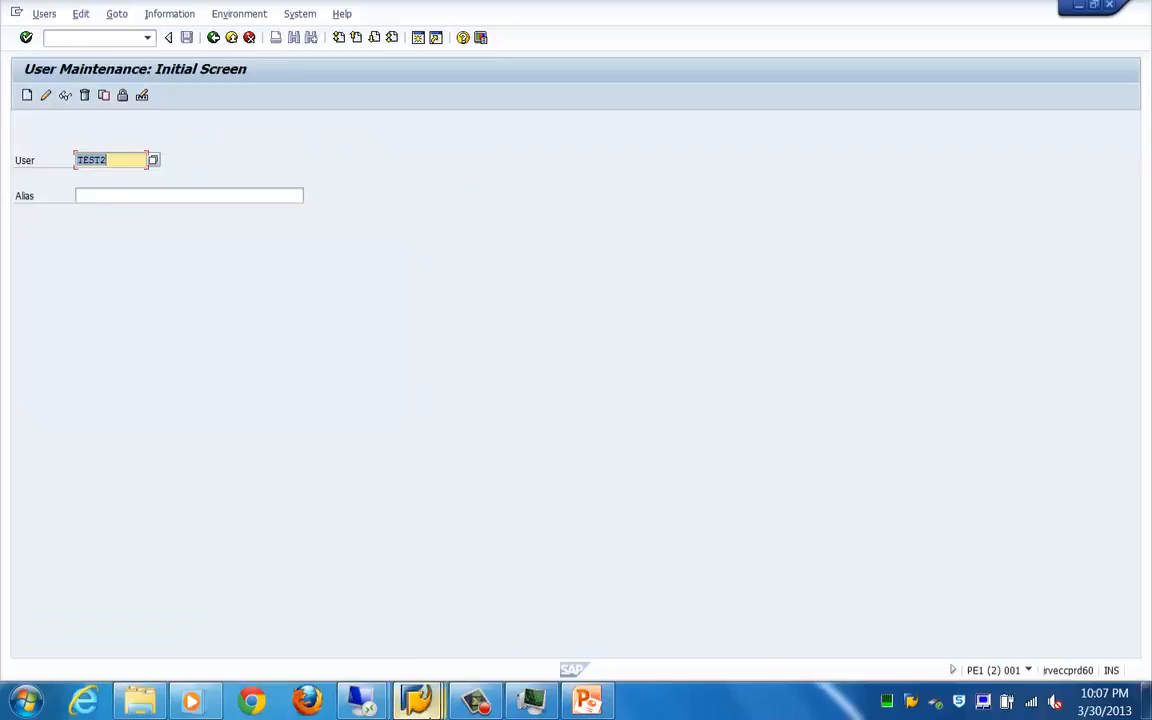
mouse_move(416, 700)
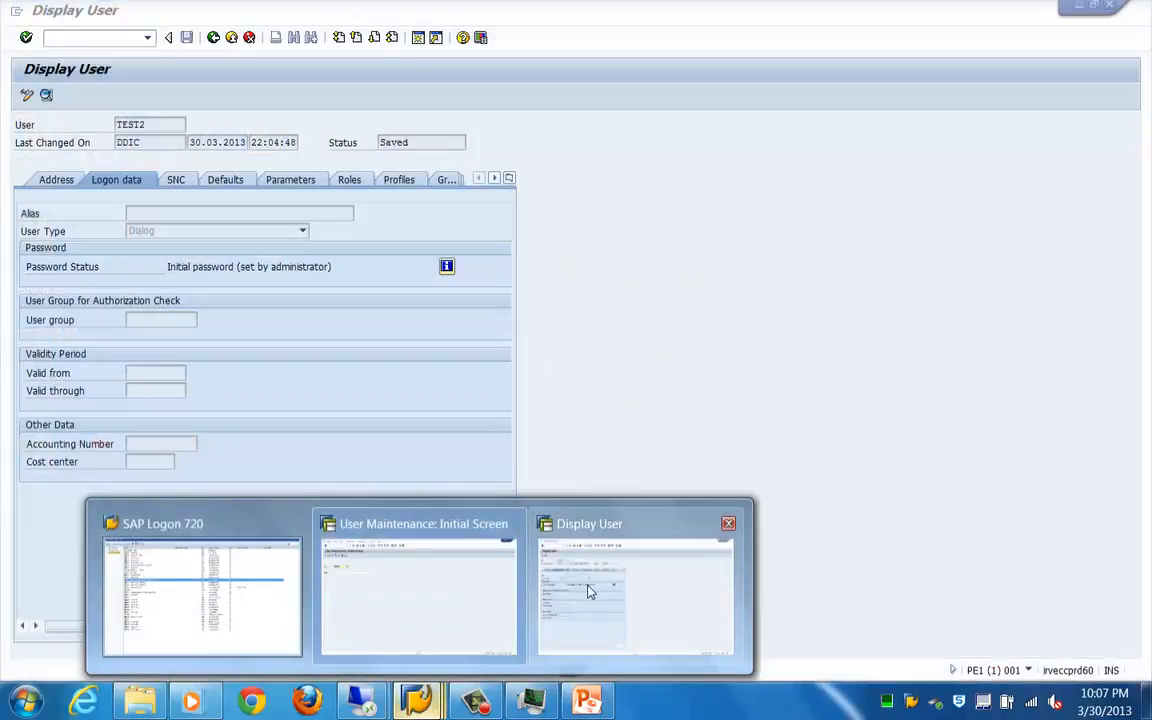
left_click(600, 595)
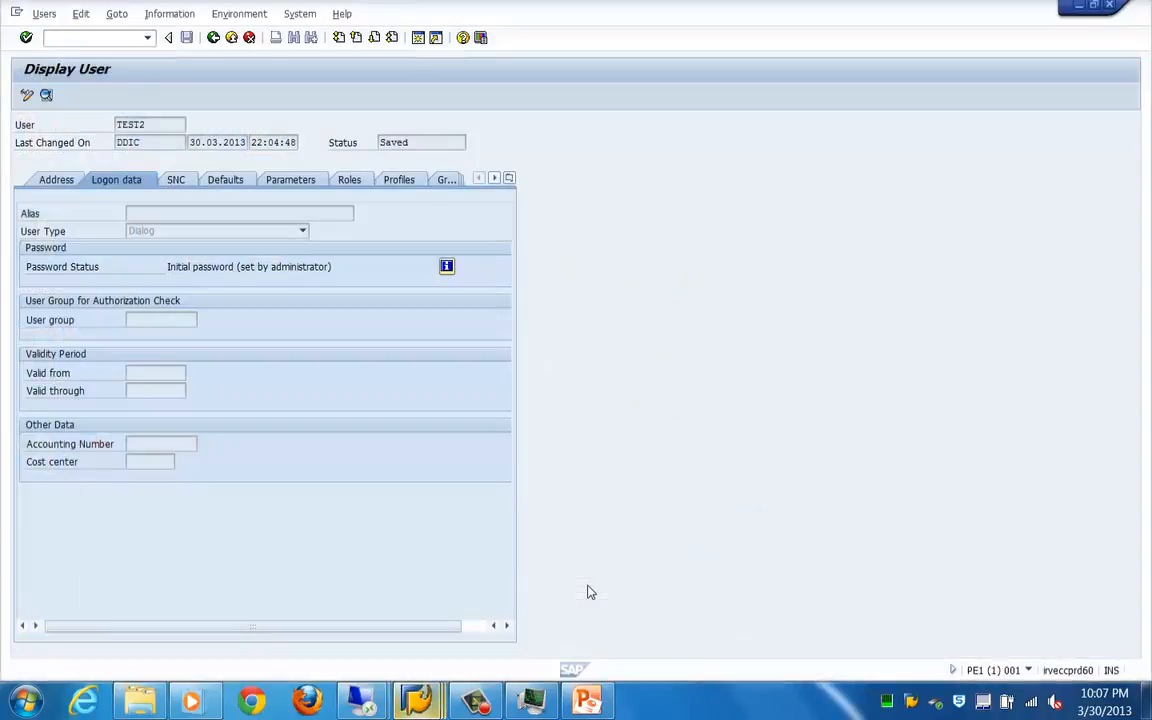
left_click(28, 94)
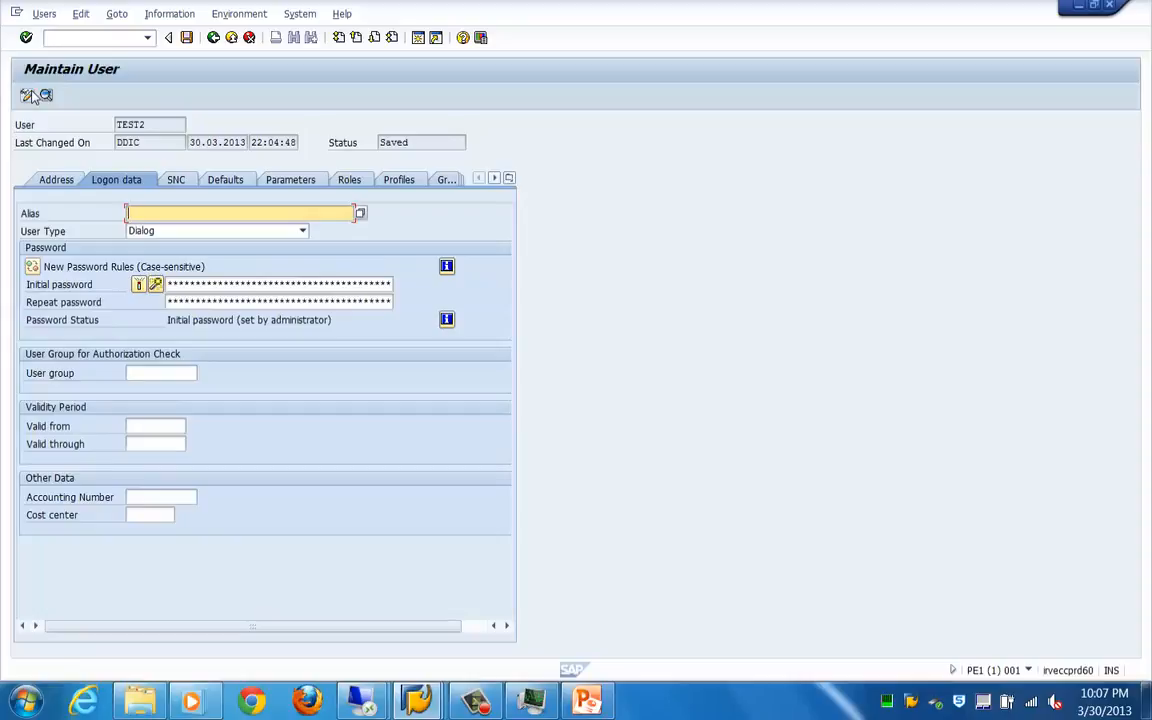
Assign user group TEST2 for the authorization check in the logon data of user TEST2 and save the user.
left_click(156, 370)
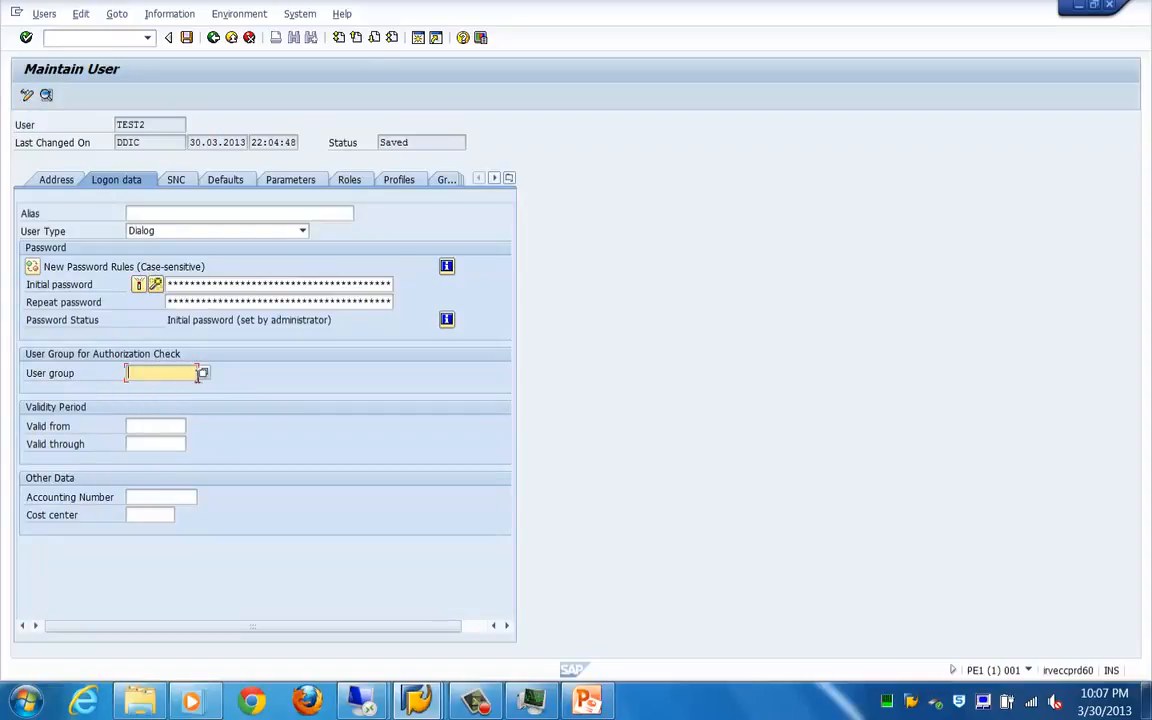
left_click(202, 376)
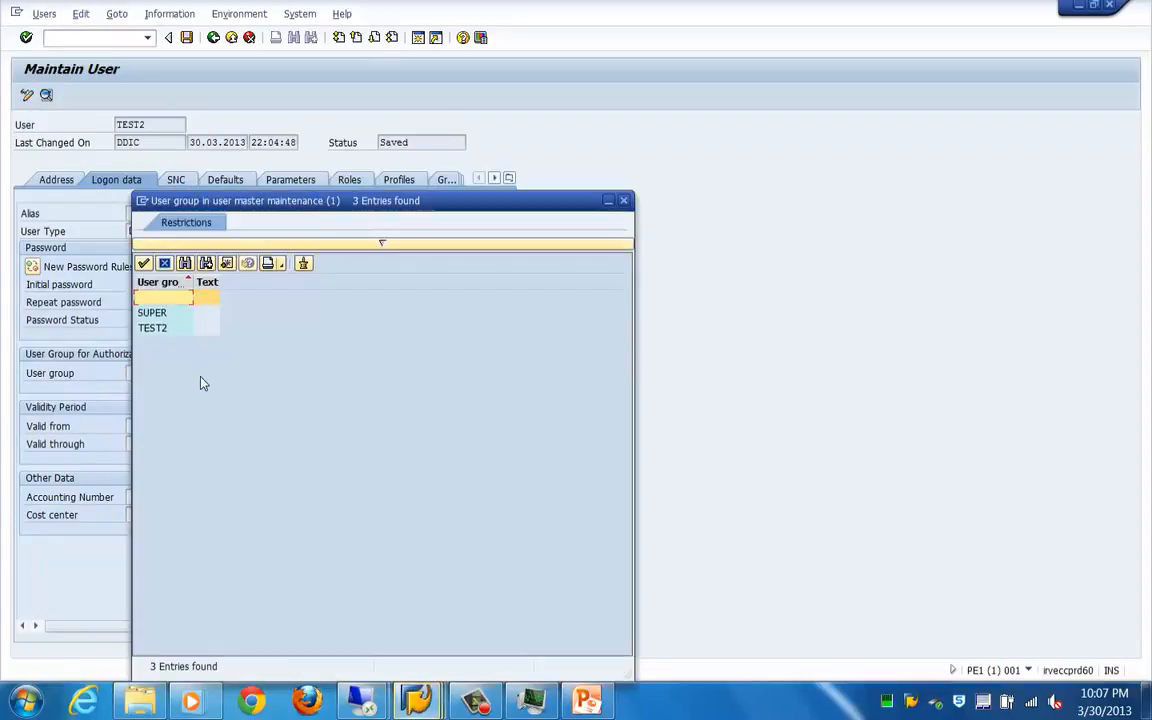
double_click(153, 328)
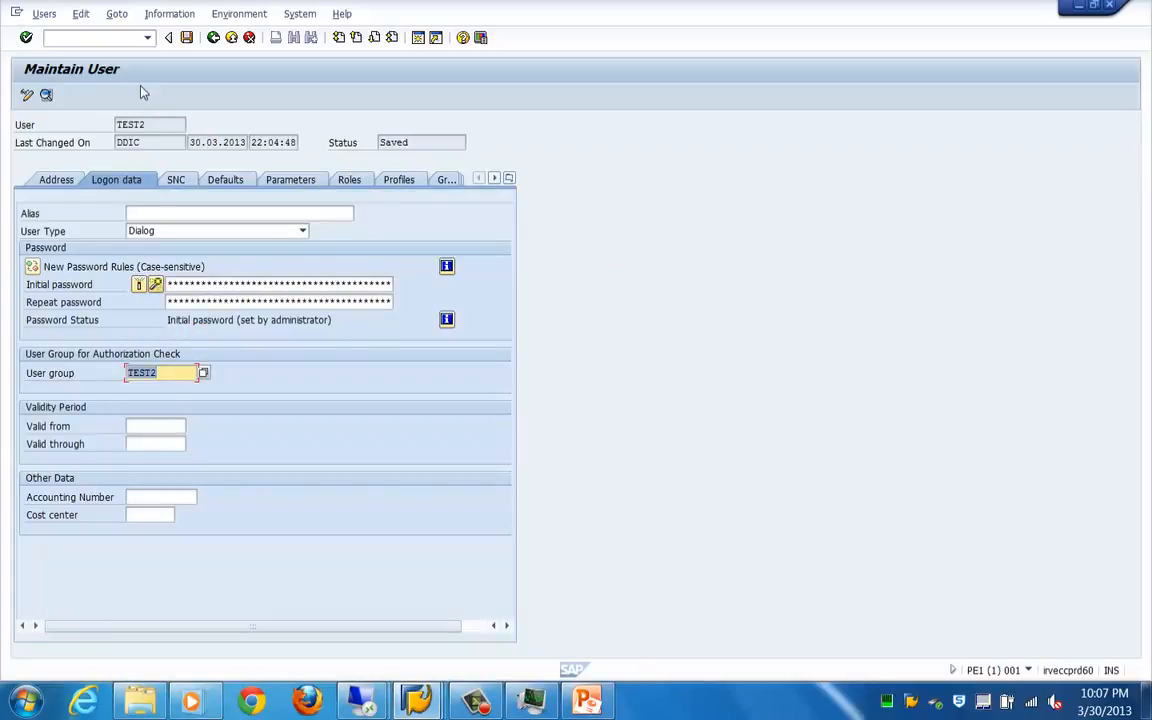
left_click(186, 38)
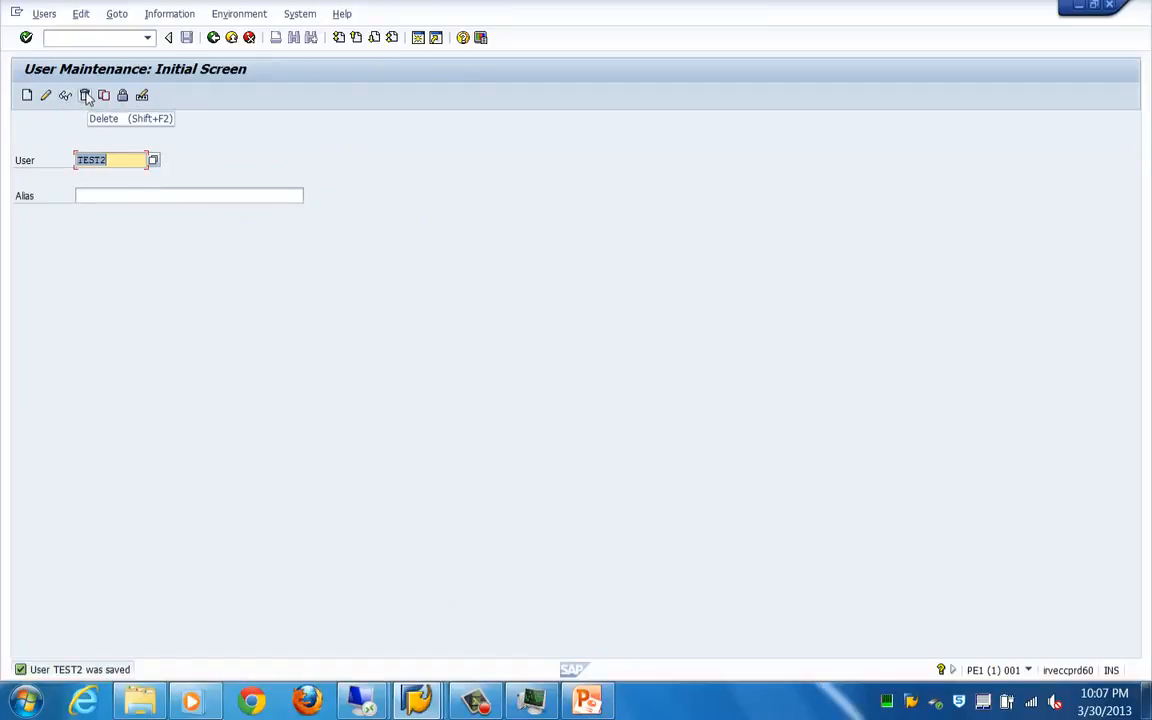
Delete user TEST2 together with its mail user, and stay in the same user maintenance session.
left_click(86, 96)
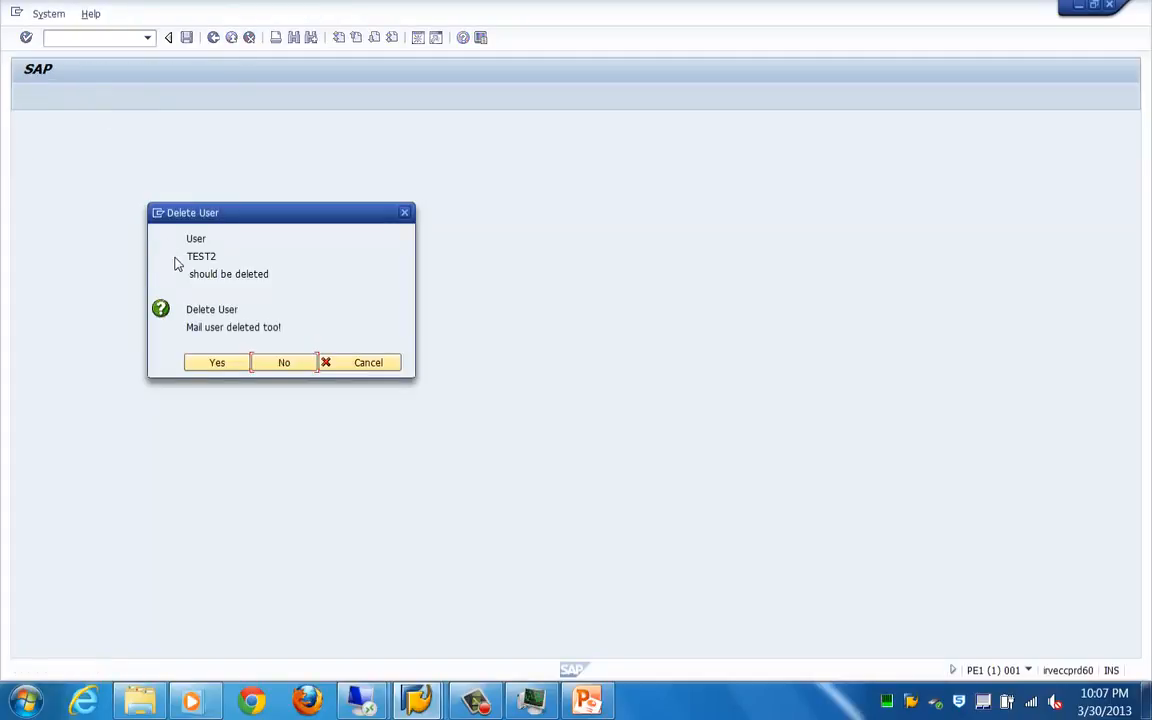
left_click(212, 368)
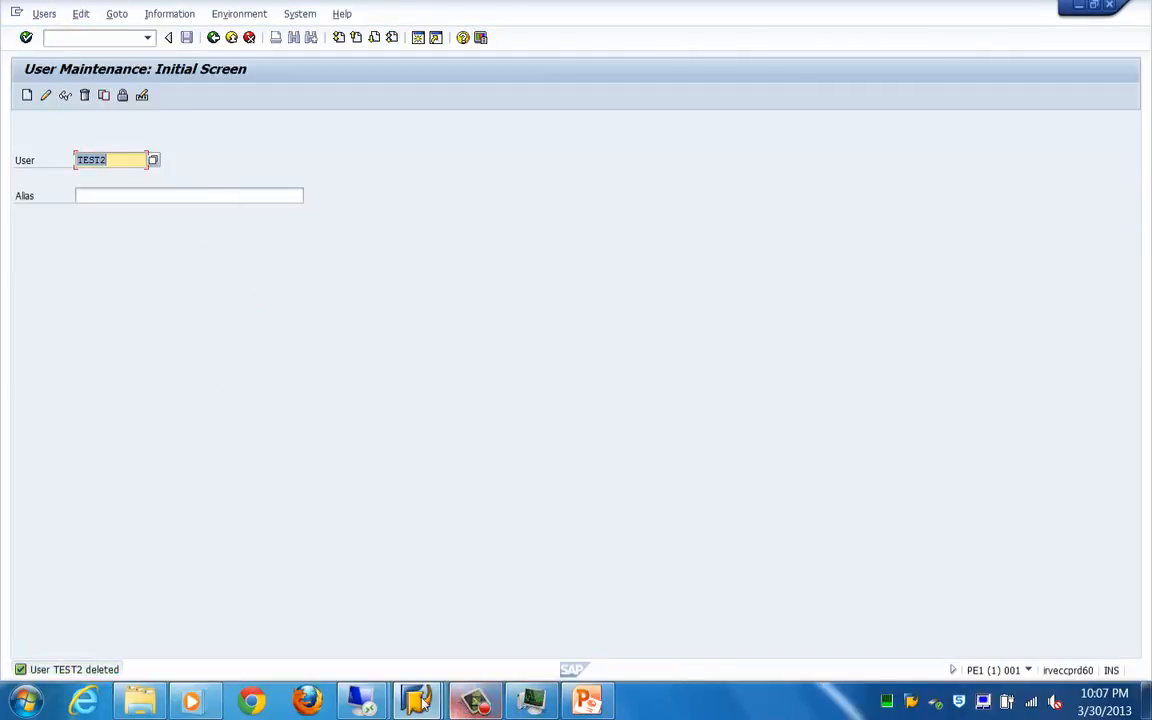
mouse_move(419, 701)
left_click(595, 614)
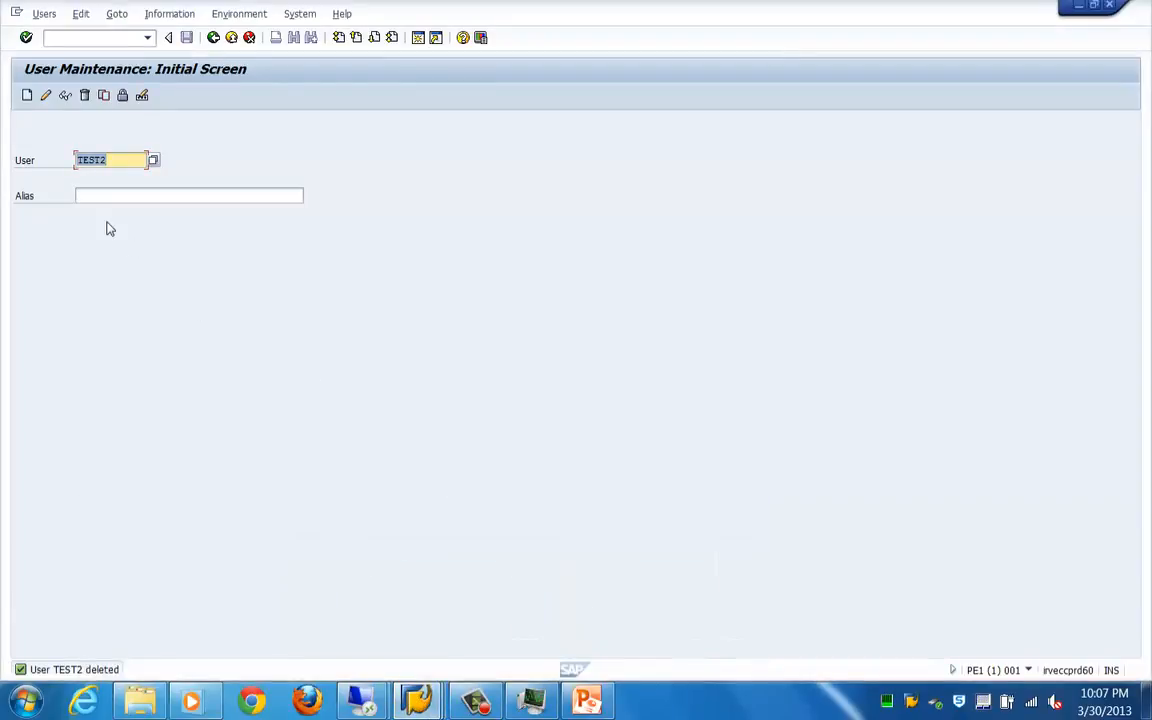
Delete user group TEST2 in transaction SUGR and return to SAP Easy Access.
left_click(214, 38)
type("s")
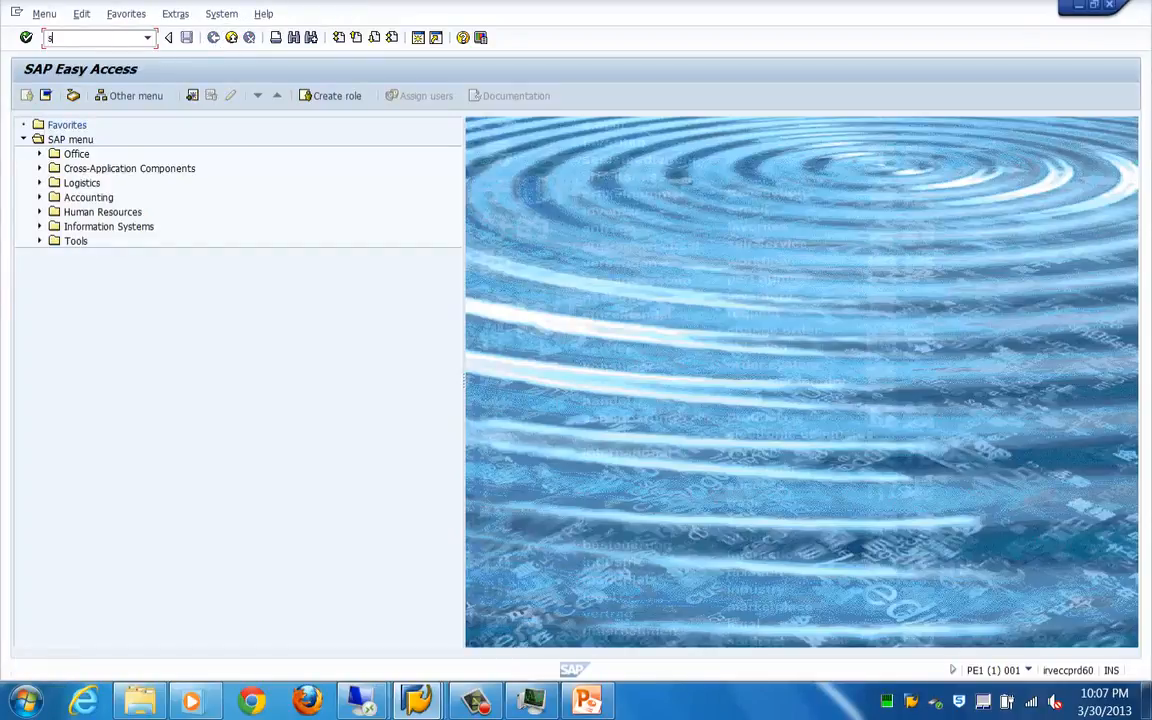
type("ugr")
key("Return")
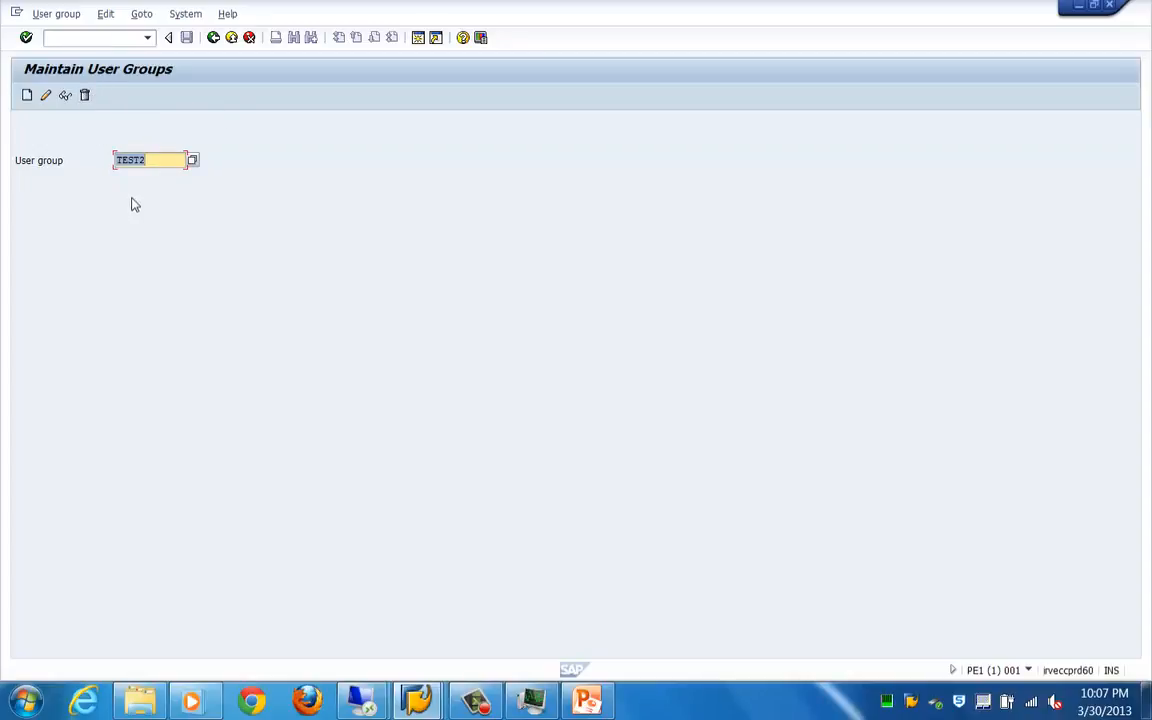
left_click(86, 97)
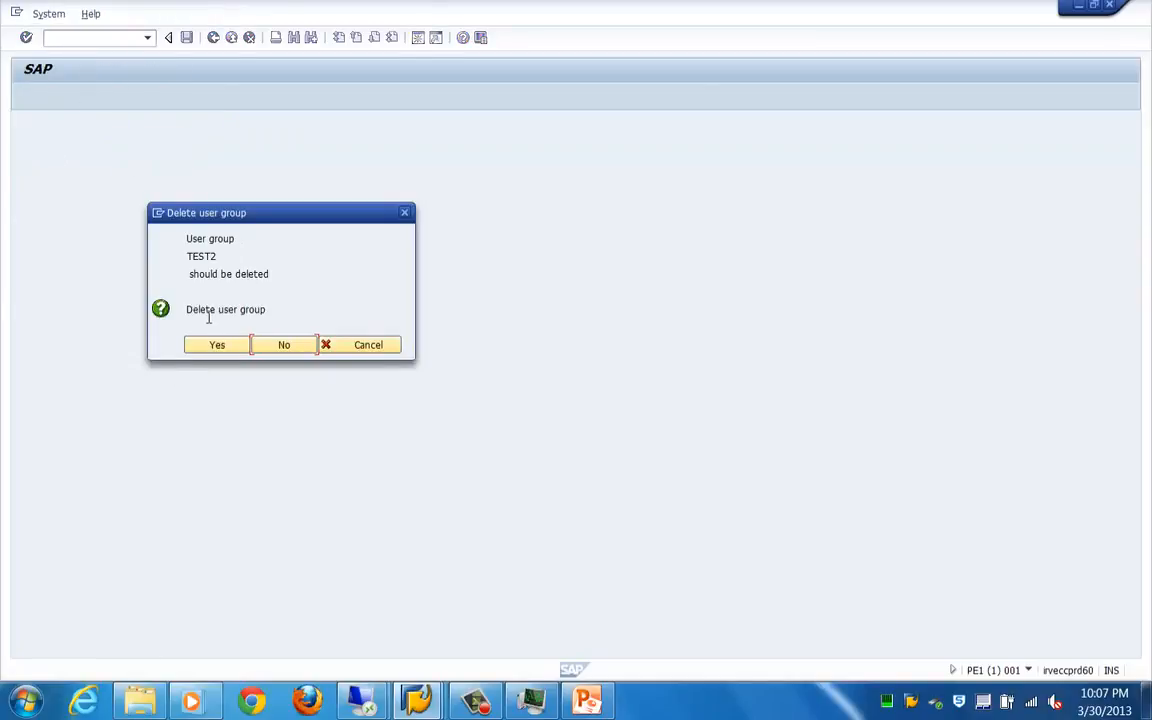
left_click(218, 345)
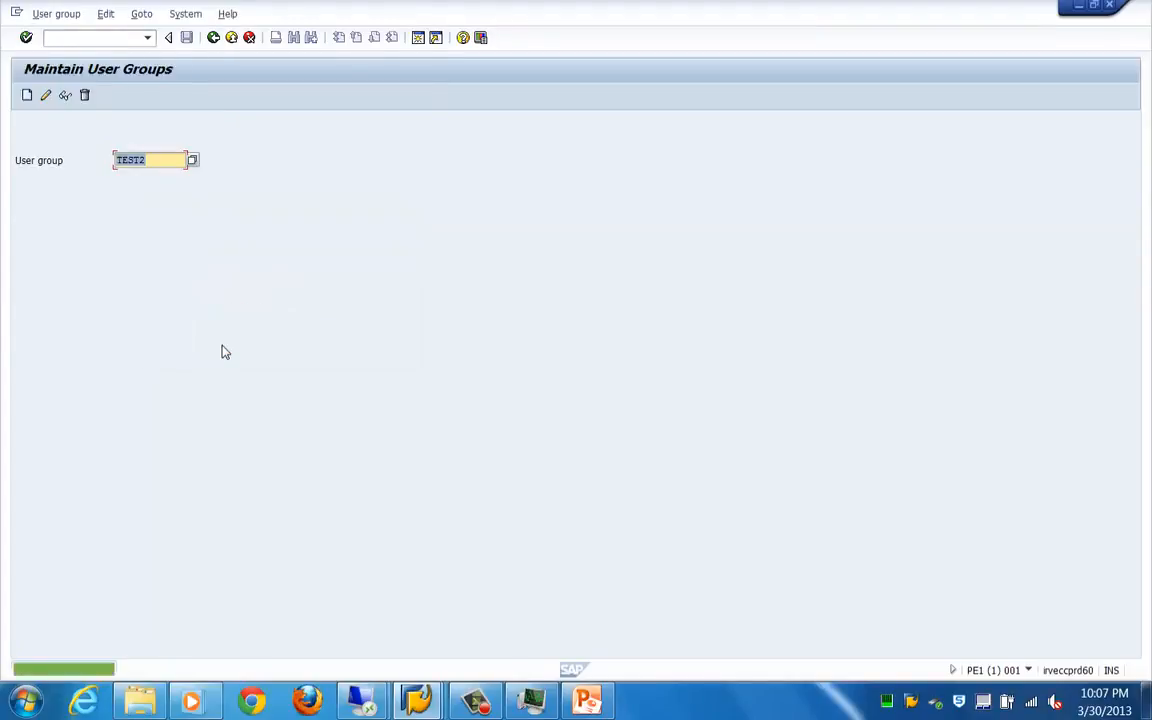
left_click(214, 39)
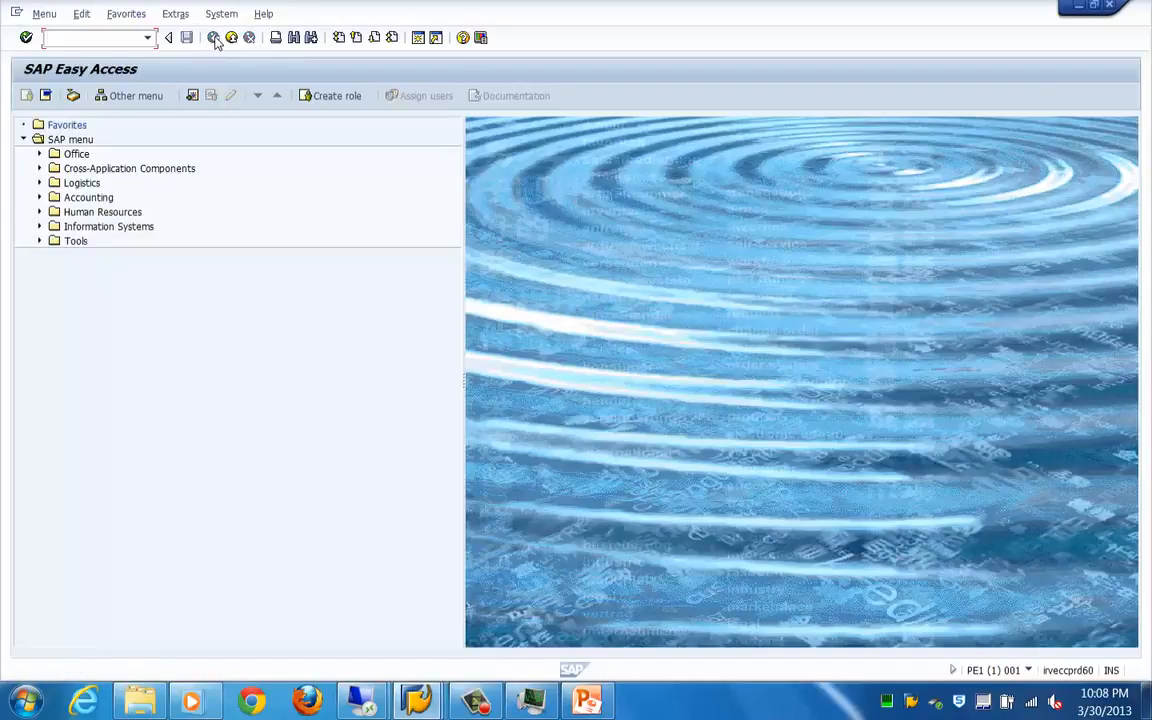
Switch to PowerPoint, present the slide show from the User Type slide and advance to the User Group slide.
left_click(587, 700)
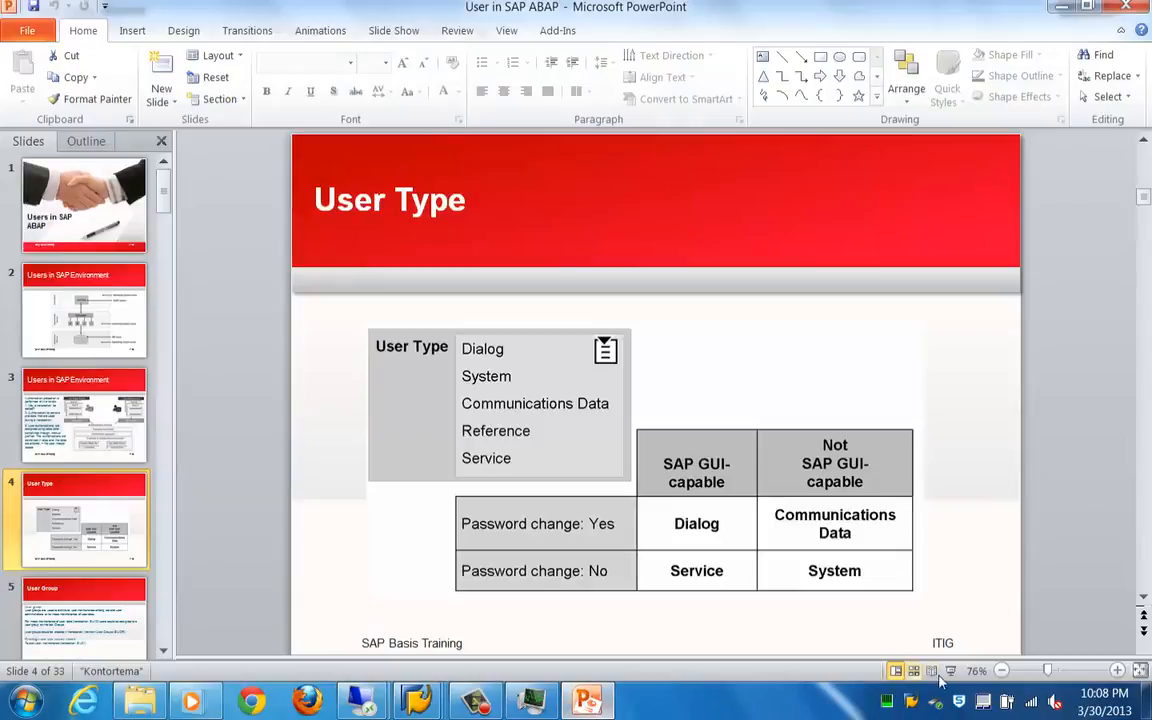
left_click(950, 671)
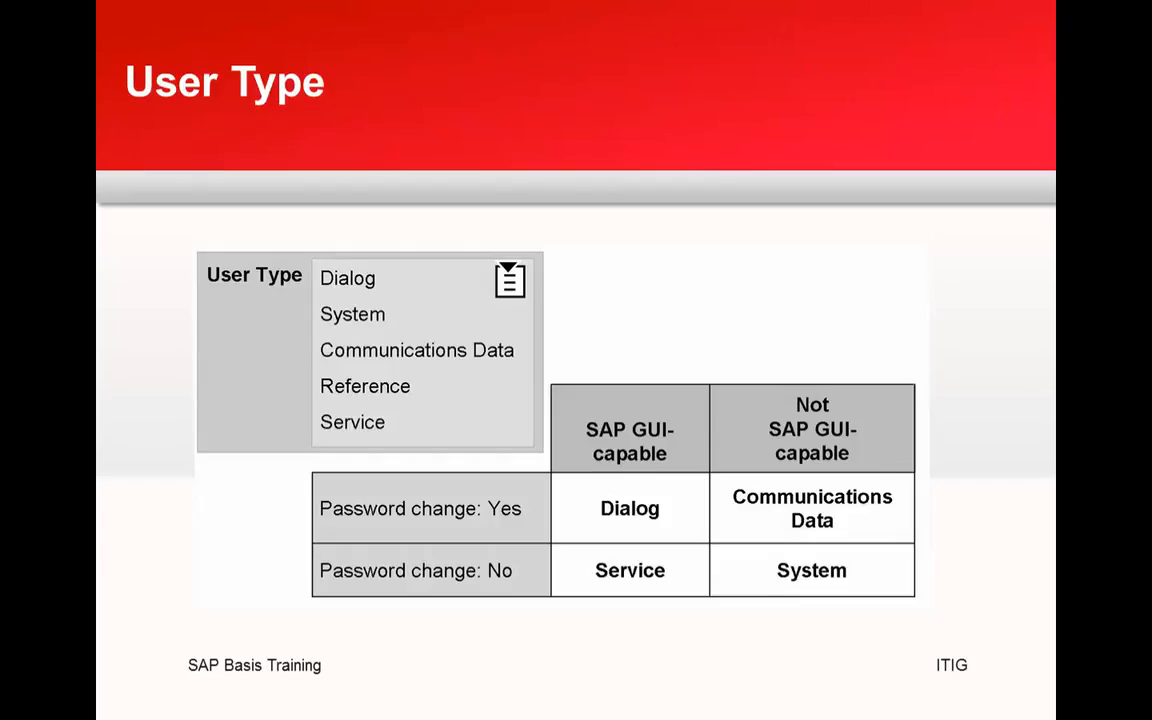
key("Right")
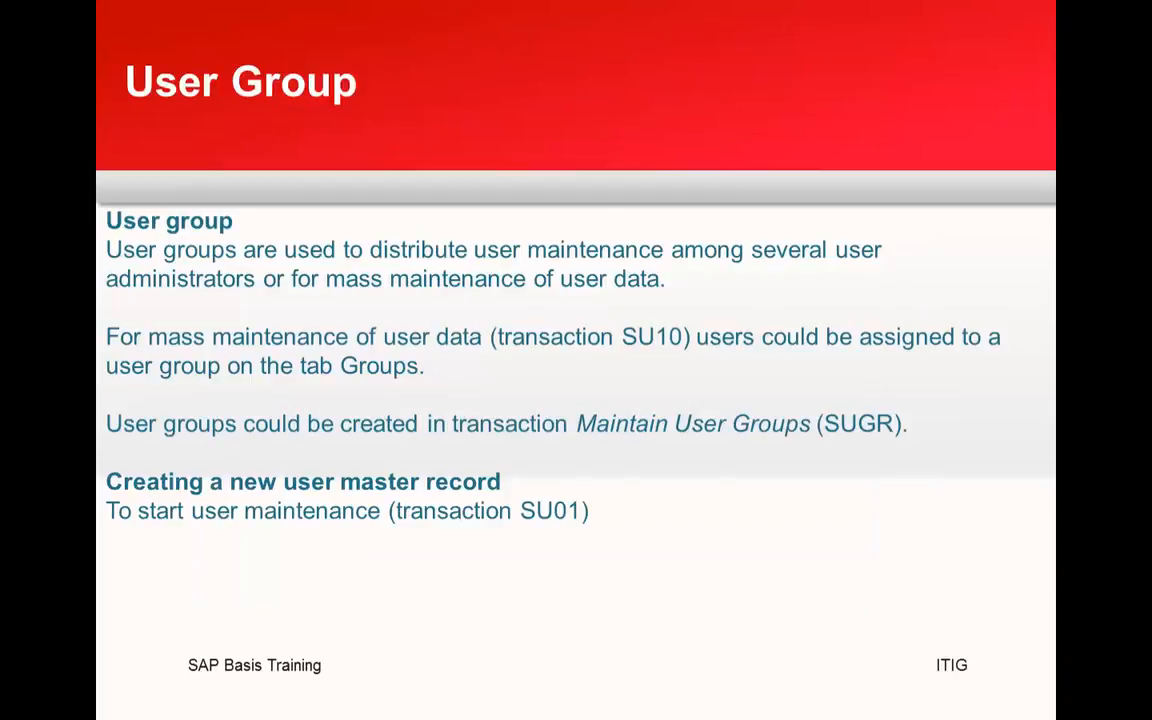
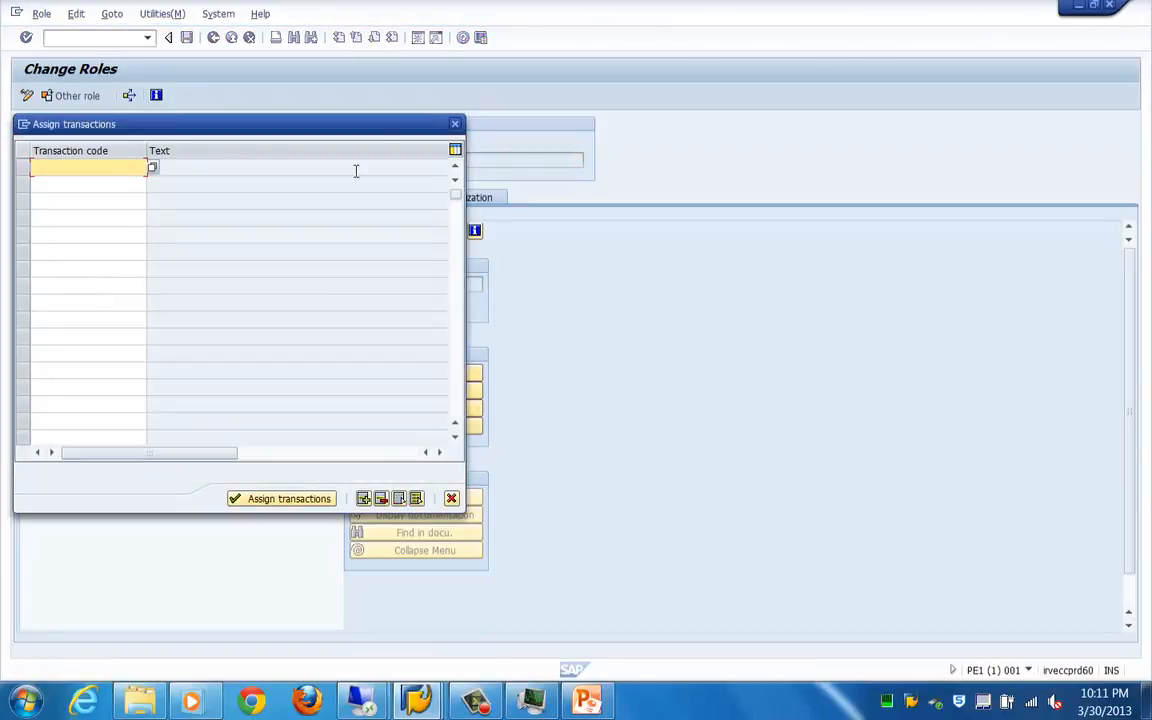
Cancel the transaction assignment for the menu of role TEST.
left_click(455, 126)
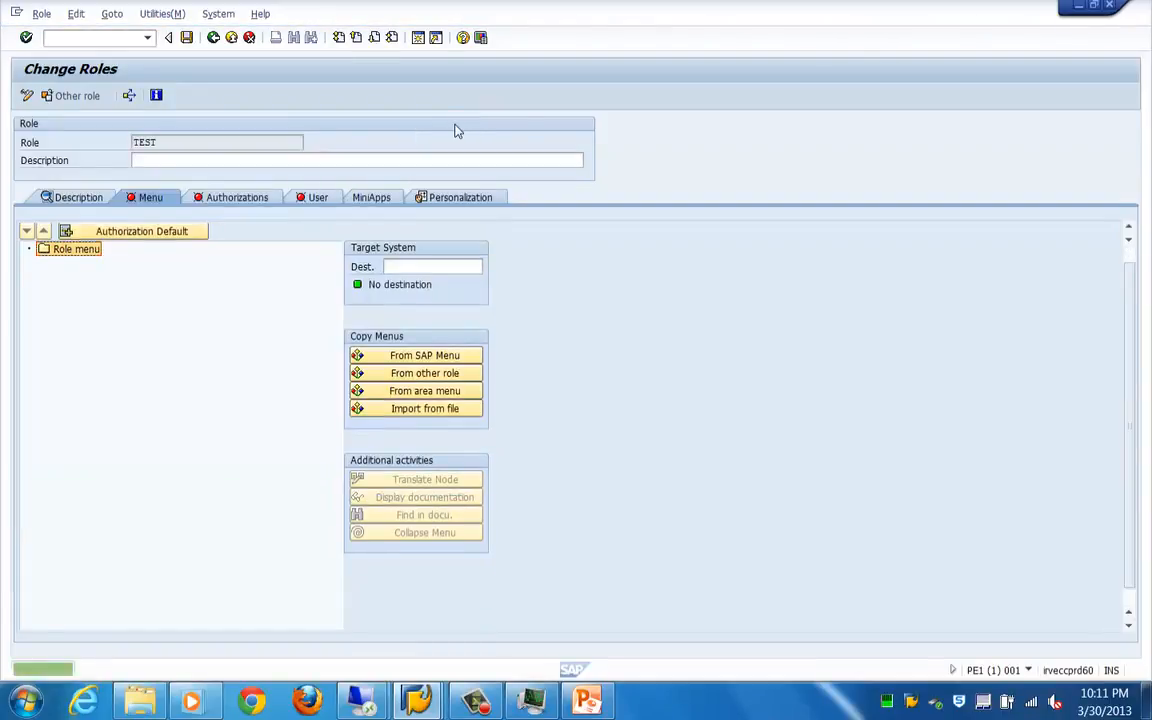
left_click(475, 700)
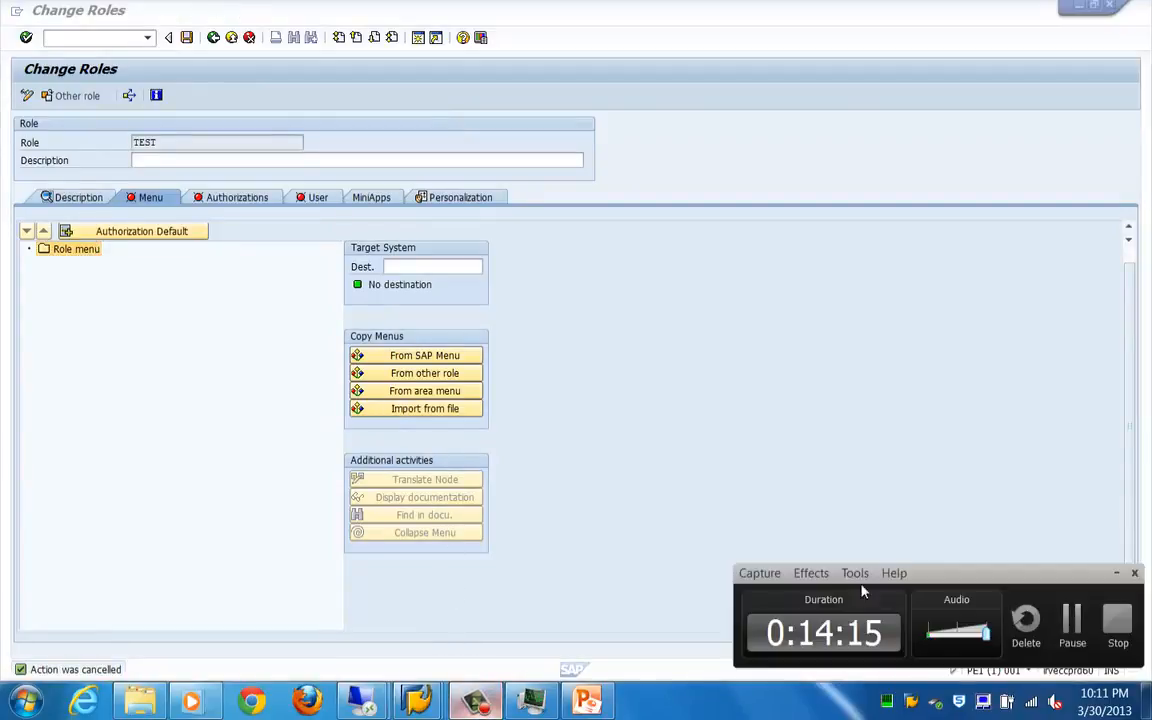
left_click(1072, 628)
left_click(1066, 634)
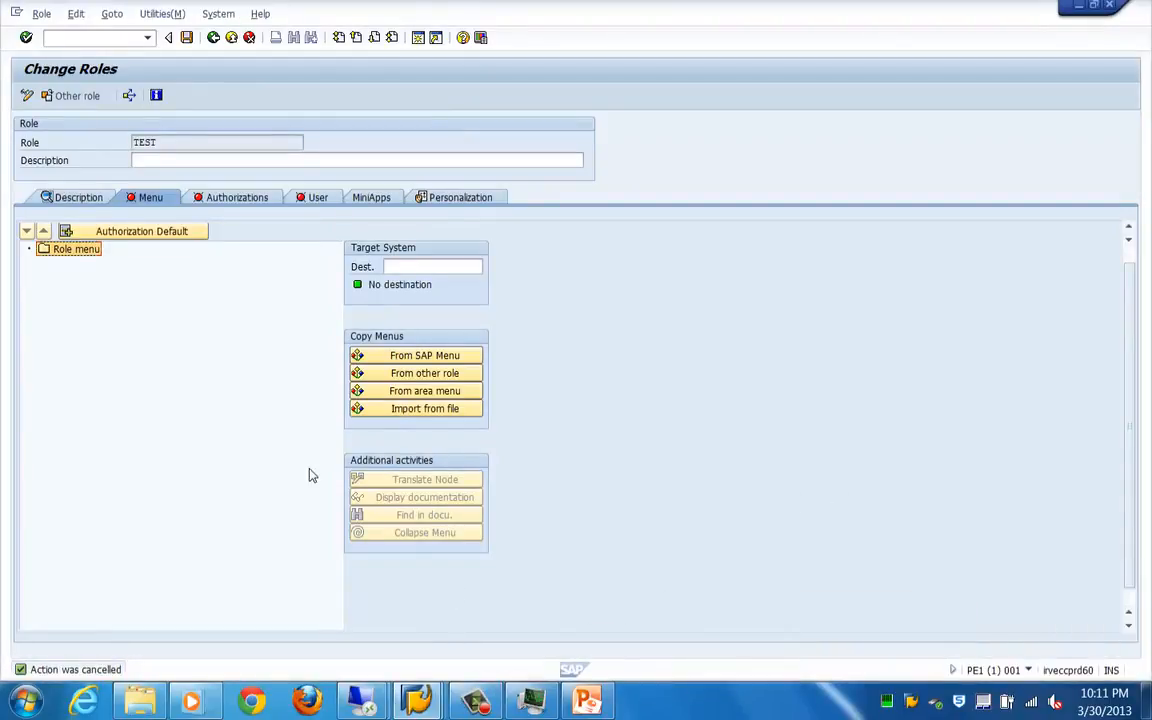
Have a profile name and profile text proposed for the authorization profile of role TEST.
left_click(248, 203)
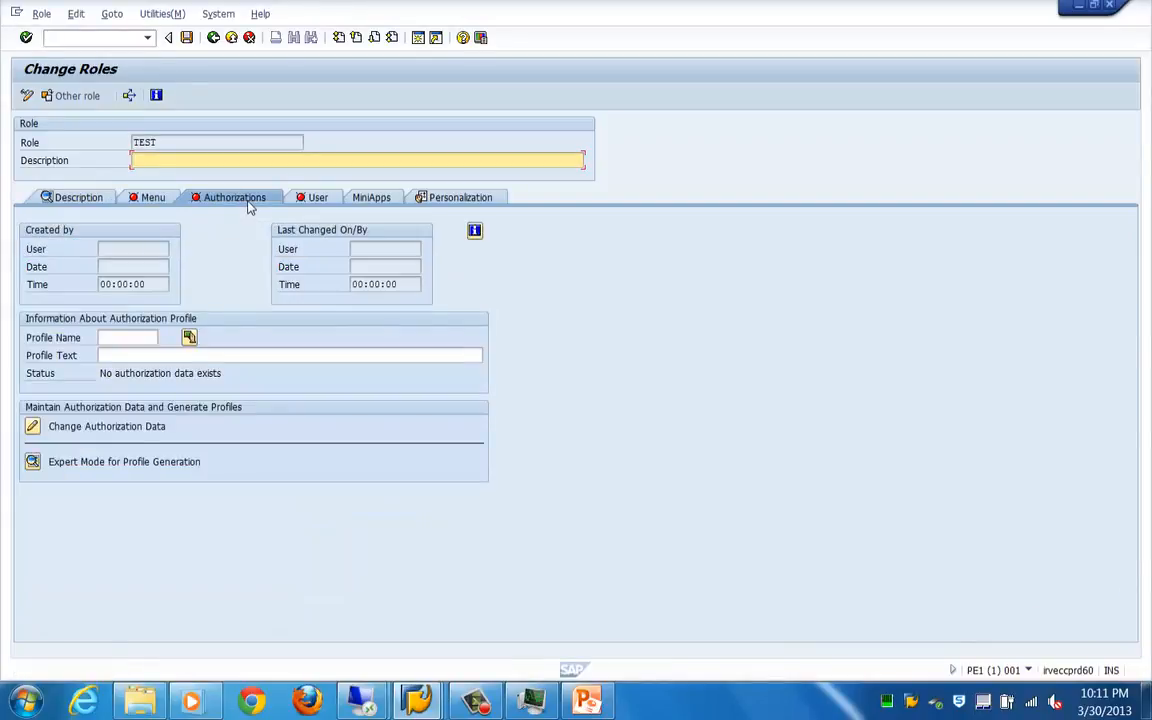
left_click(121, 352)
left_click(126, 340)
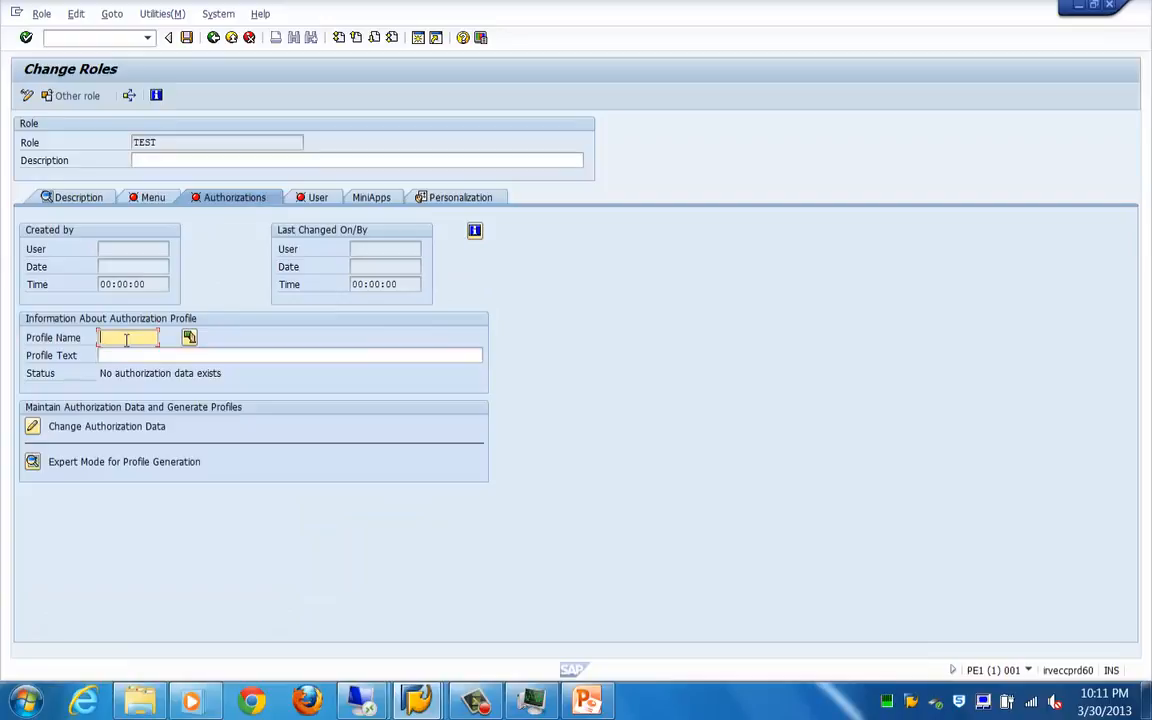
left_click(189, 338)
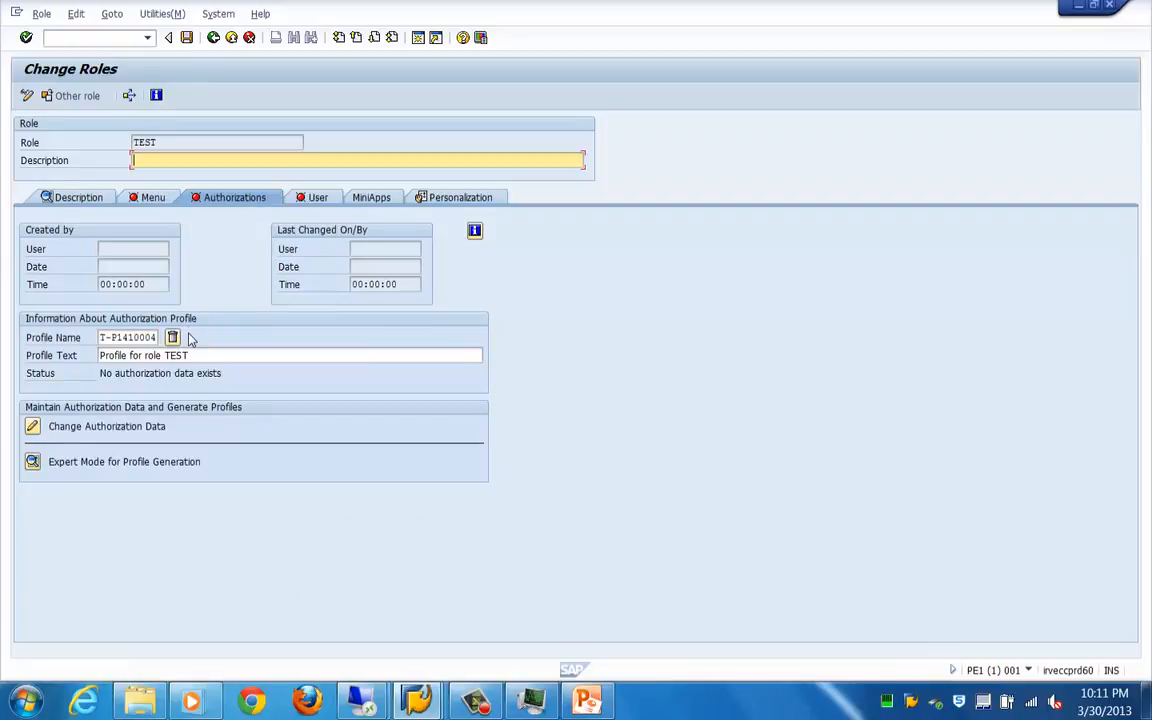
Save role TEST and open its authorization data for changing, without adopting a template.
left_click(33, 428)
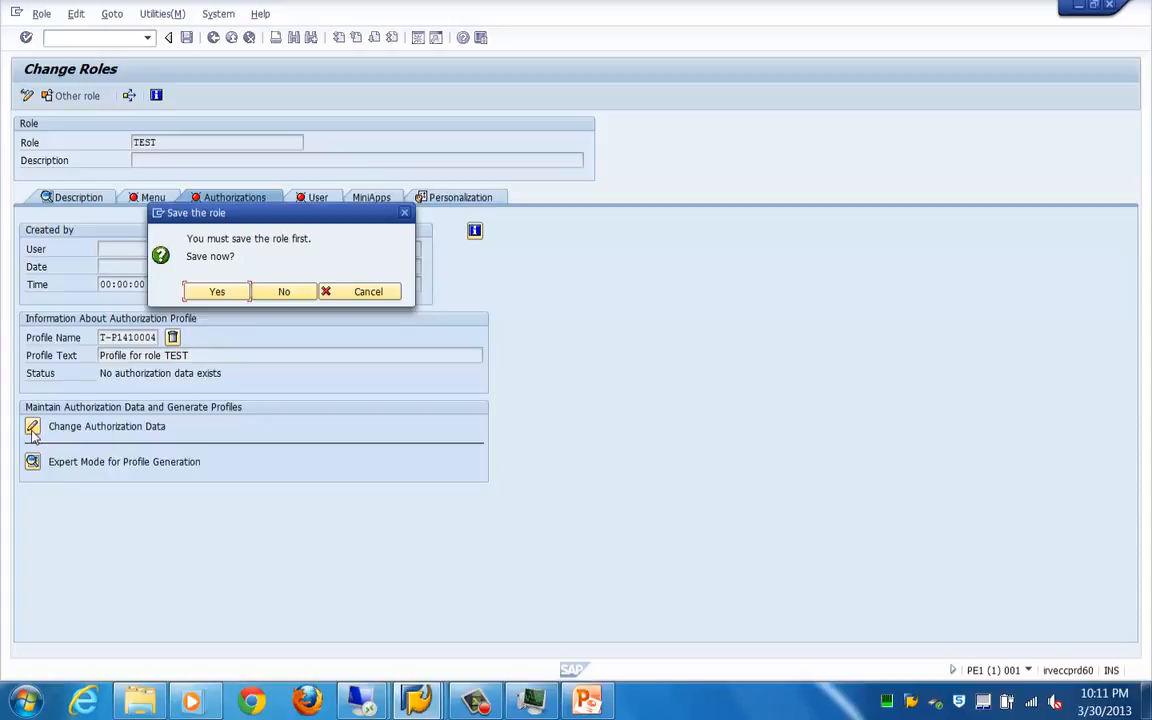
left_click(209, 299)
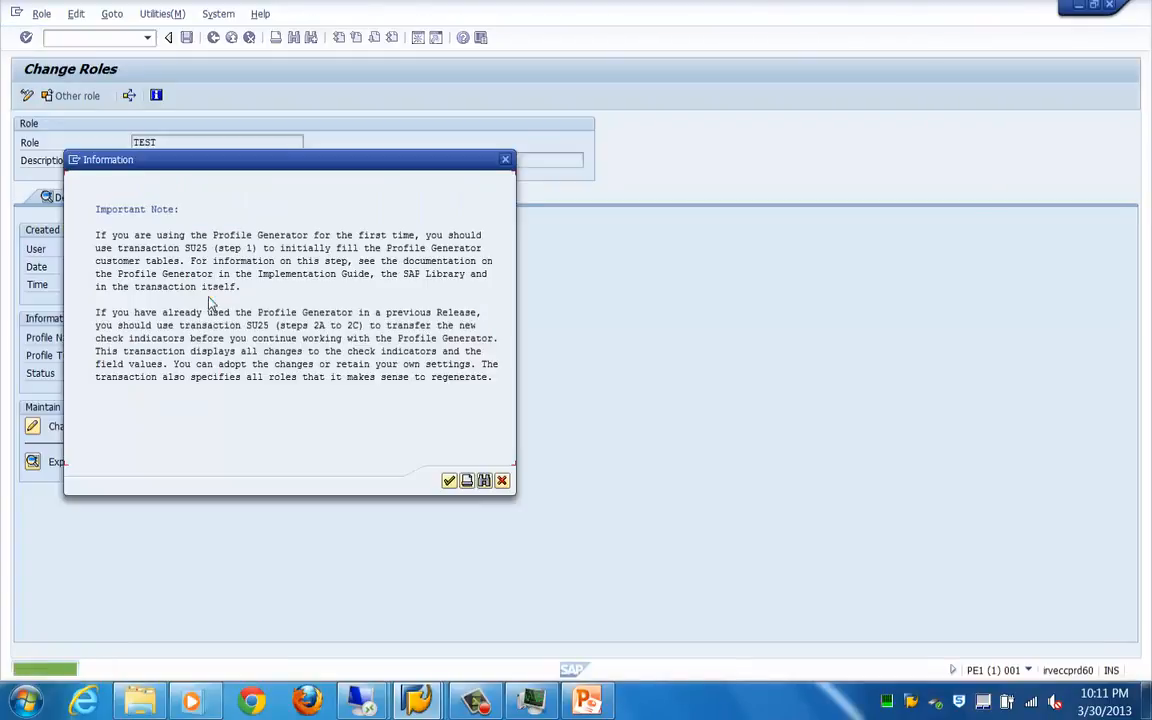
left_click(449, 481)
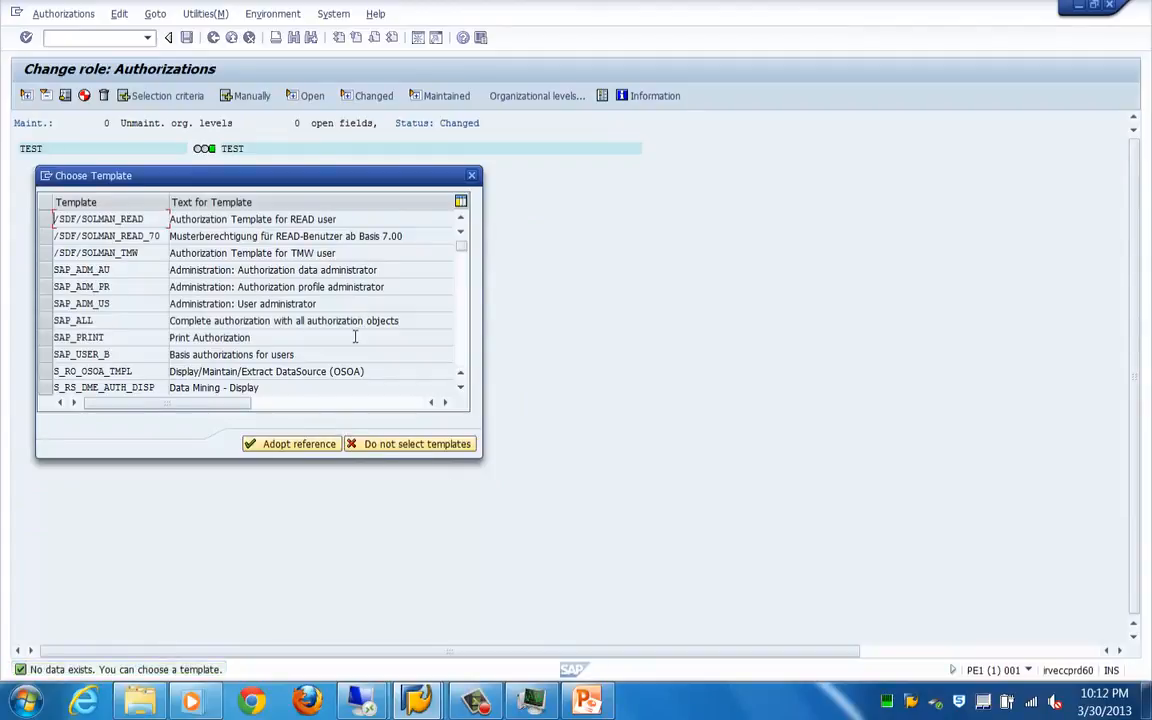
left_click(377, 445)
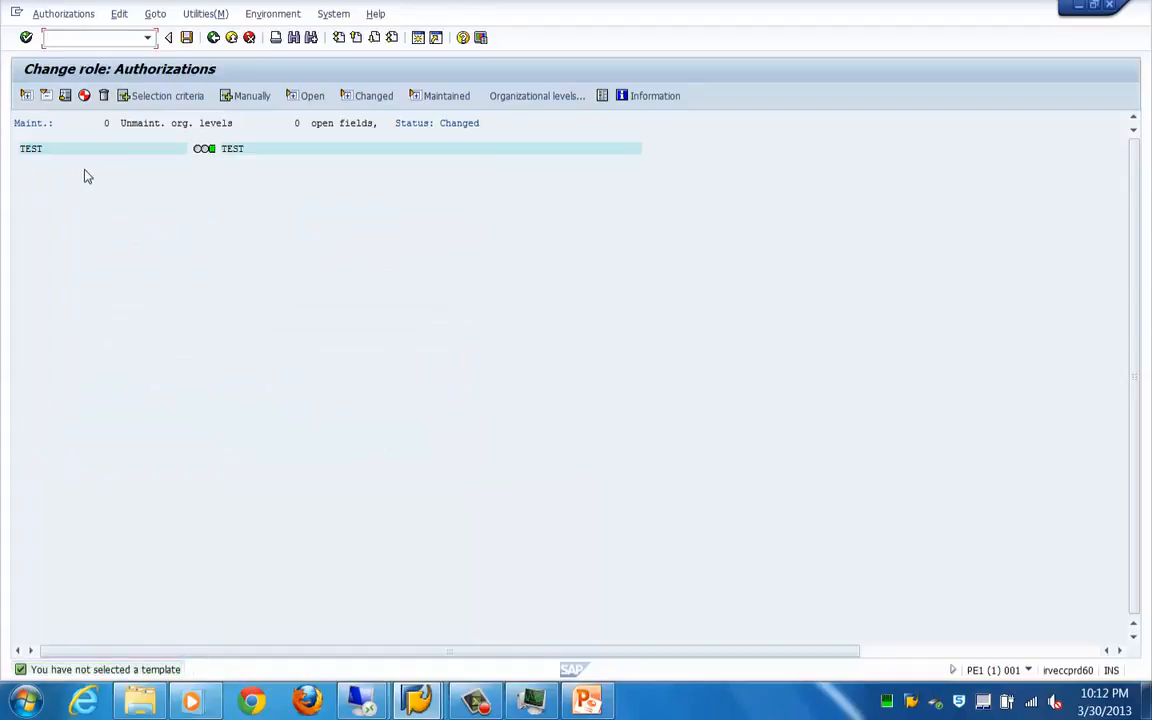
Try to add authorization object S_USR_GRP manually to role TEST.
left_click(230, 96)
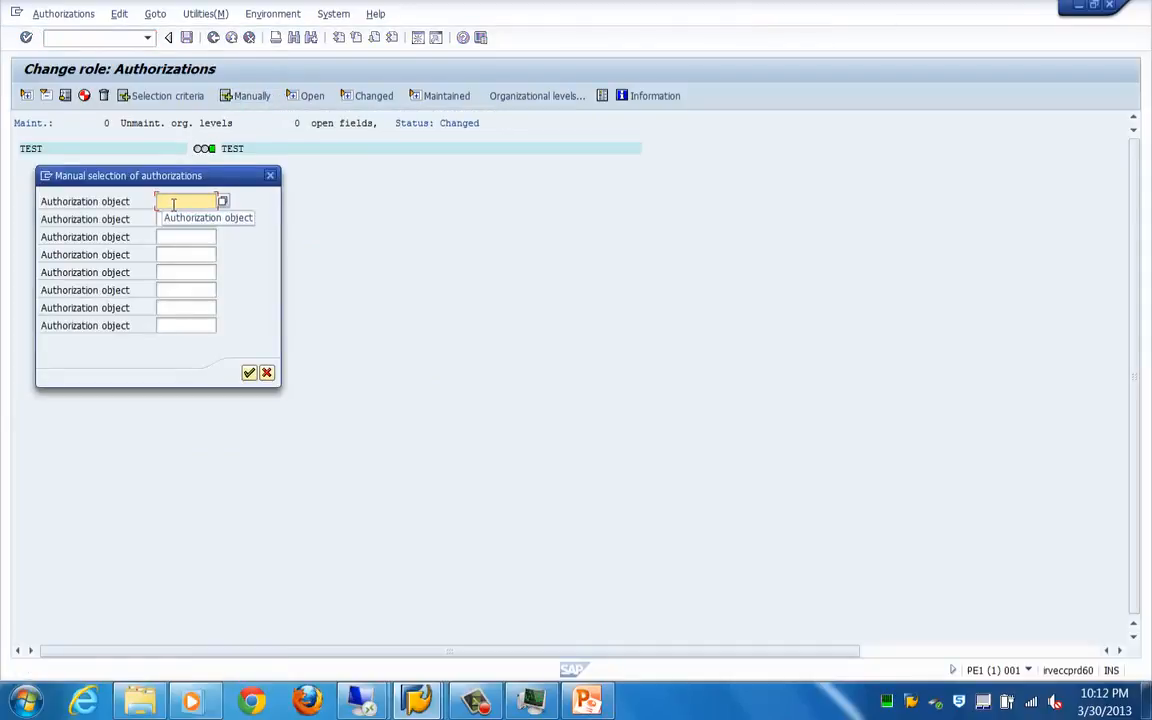
type("S_USR_GRP")
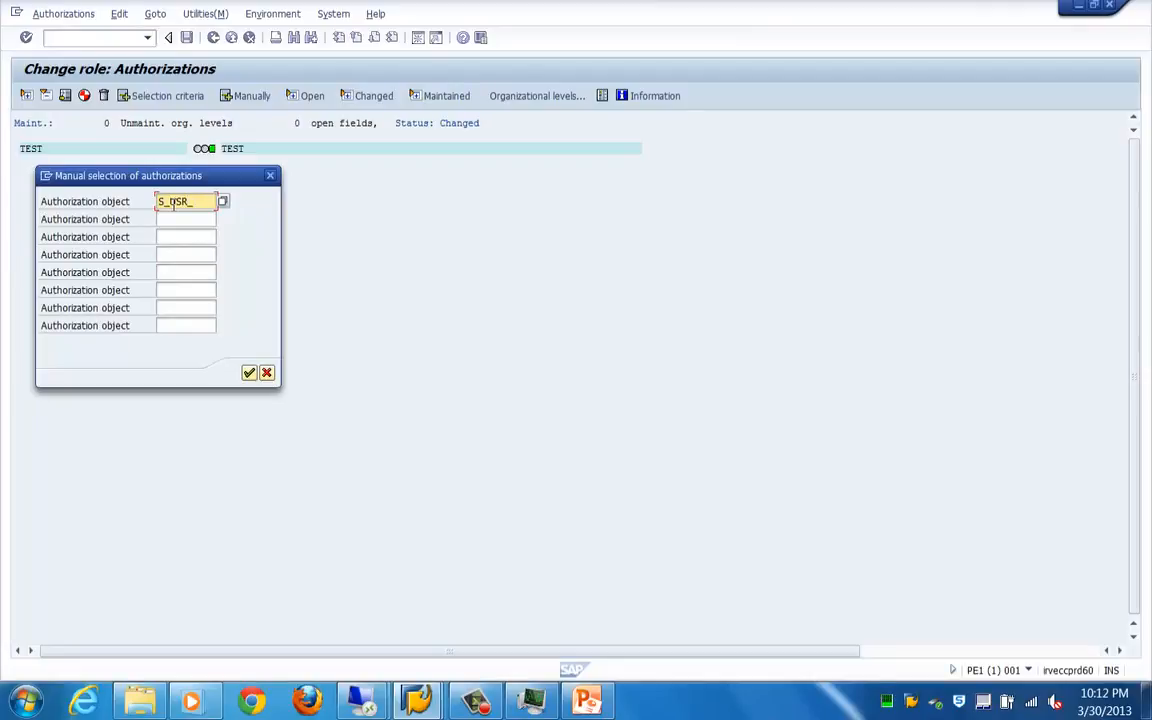
left_click(249, 372)
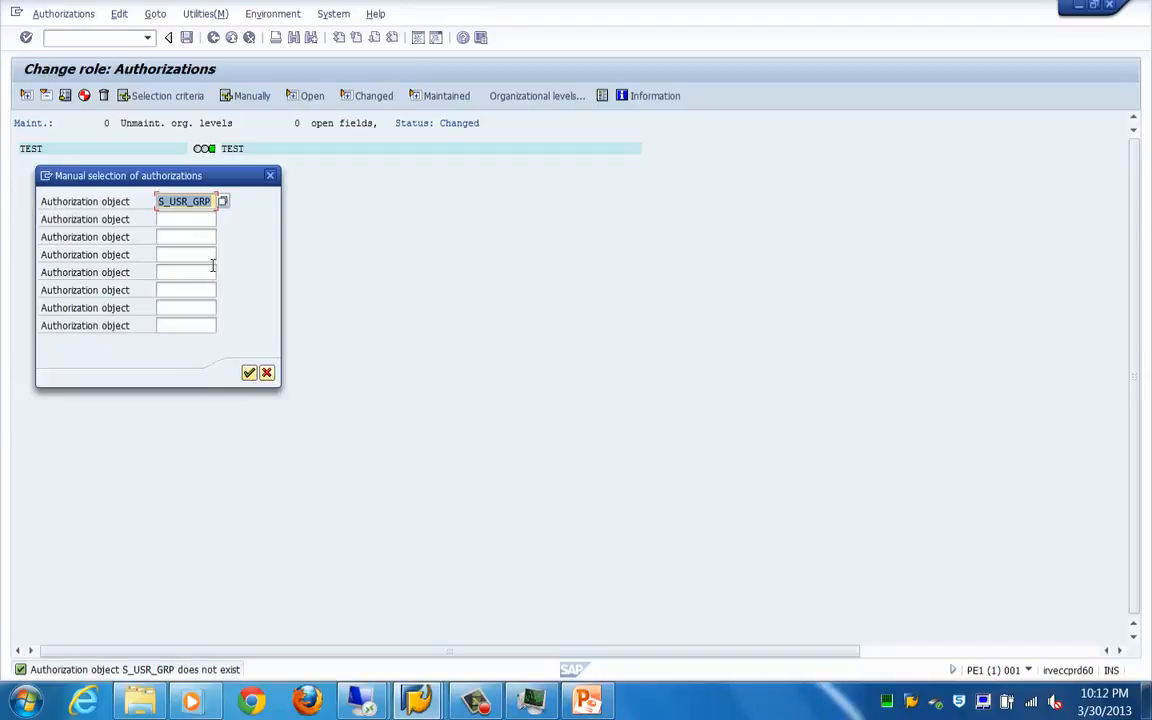
left_click(204, 218)
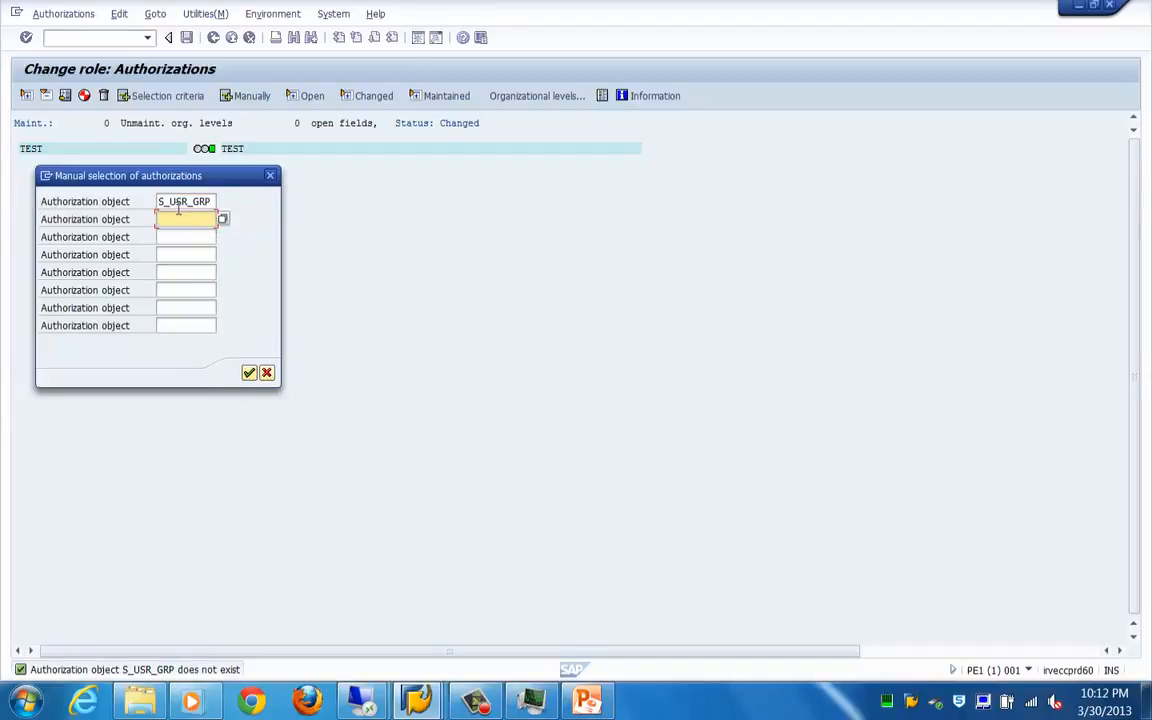
left_click(210, 201)
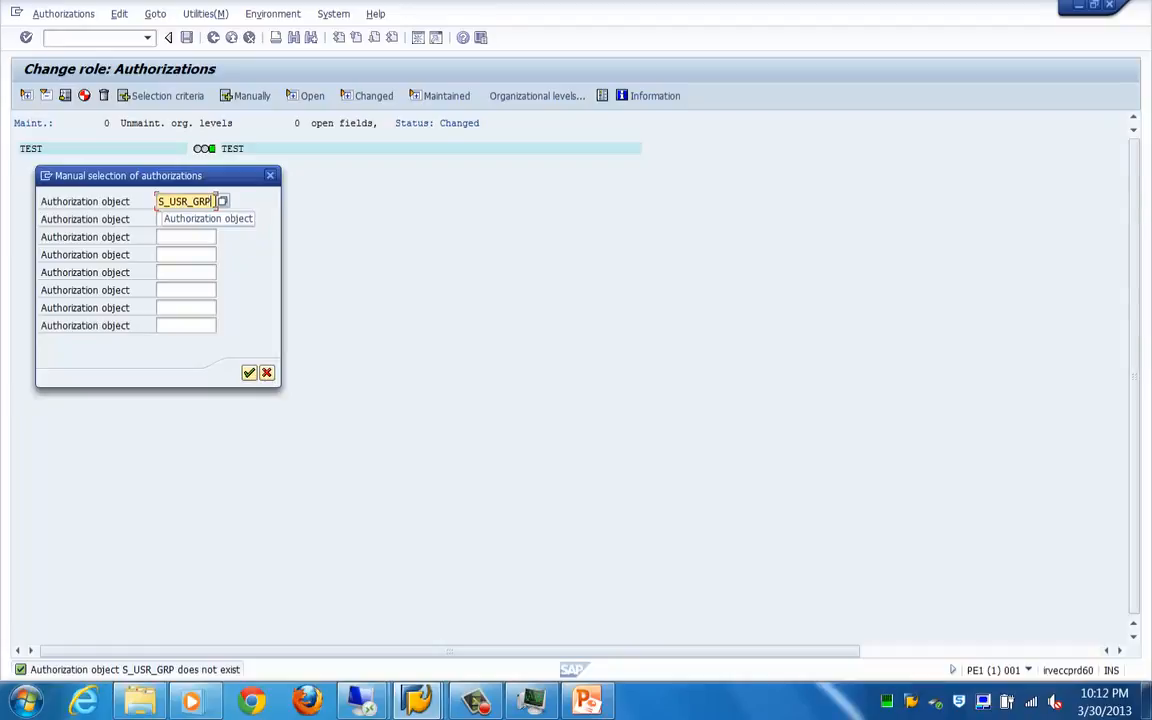
Replace the first authorization object entry with S_USR_G* and look up matching values.
left_click_drag(211, 201, 123, 187)
key("BackSpace")
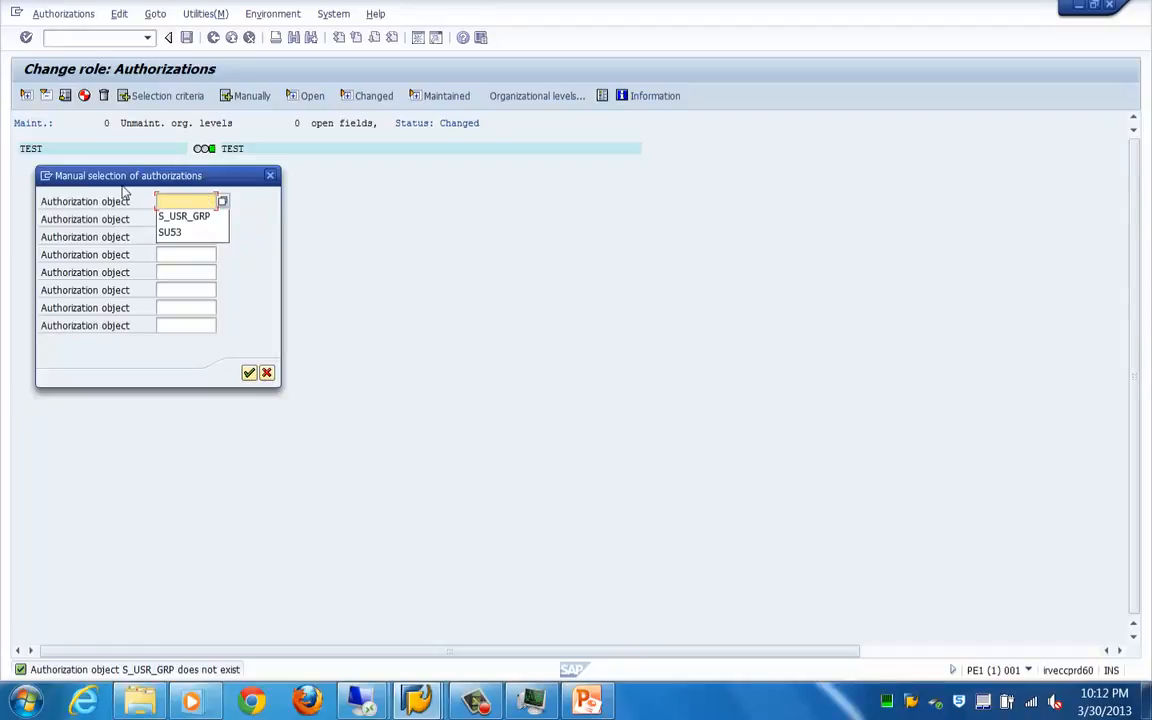
type("S_")
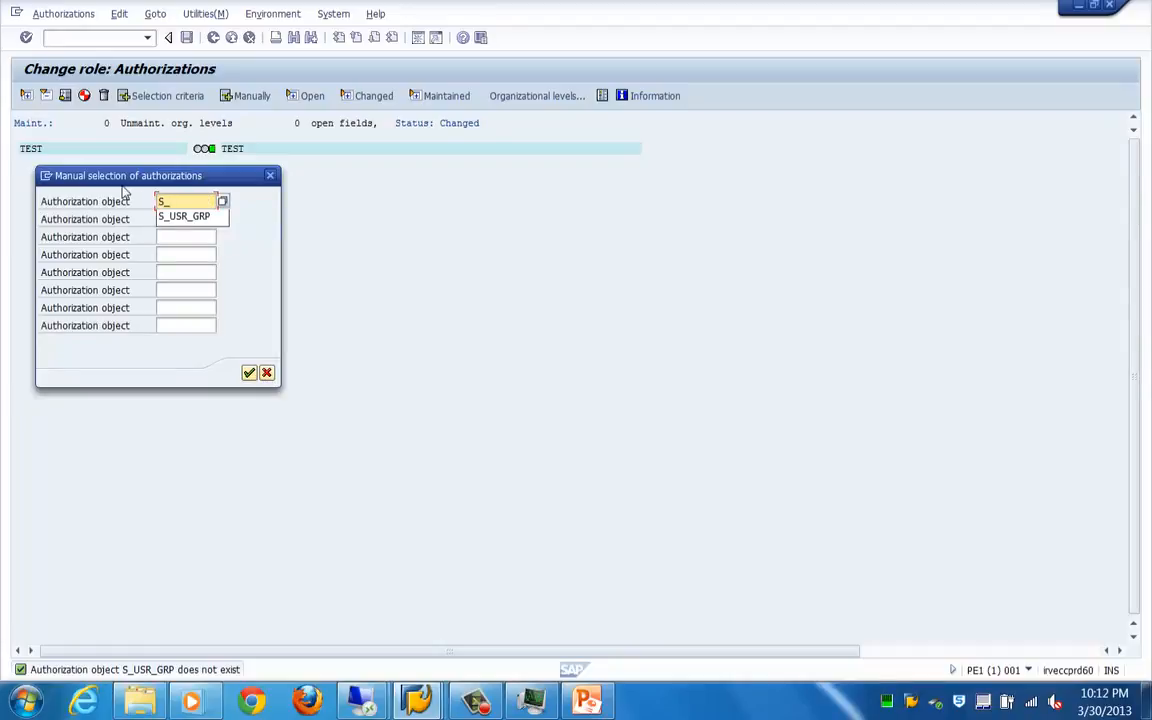
type("USR_G*")
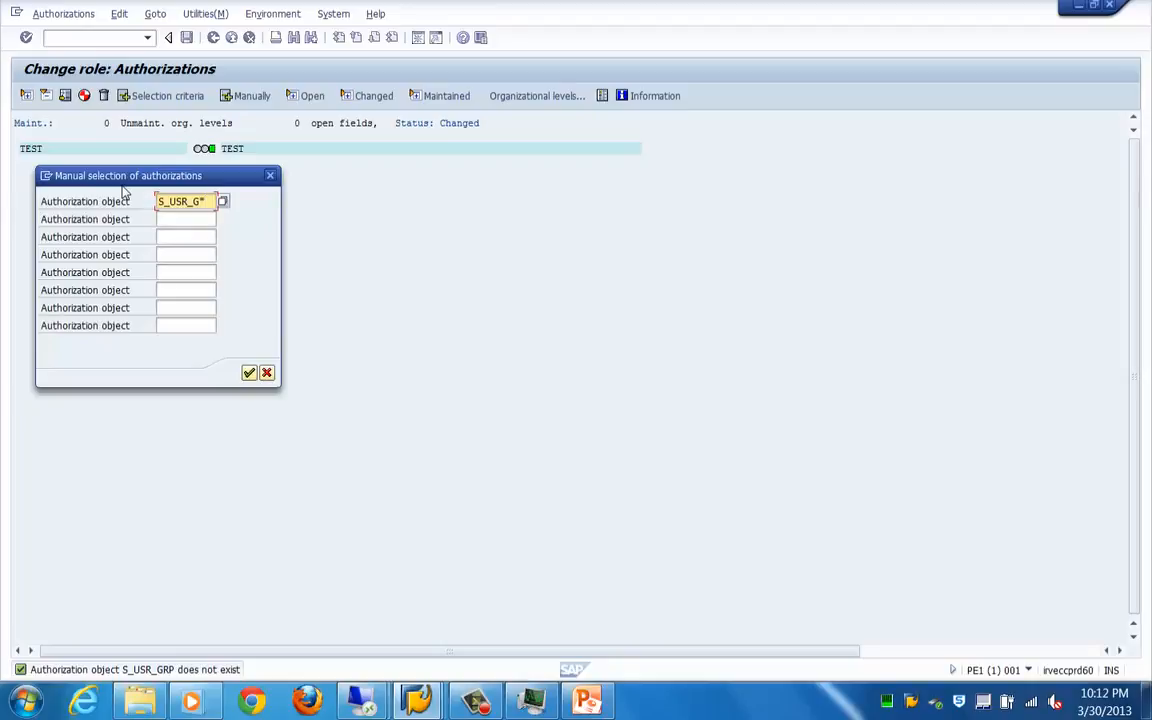
key("F4")
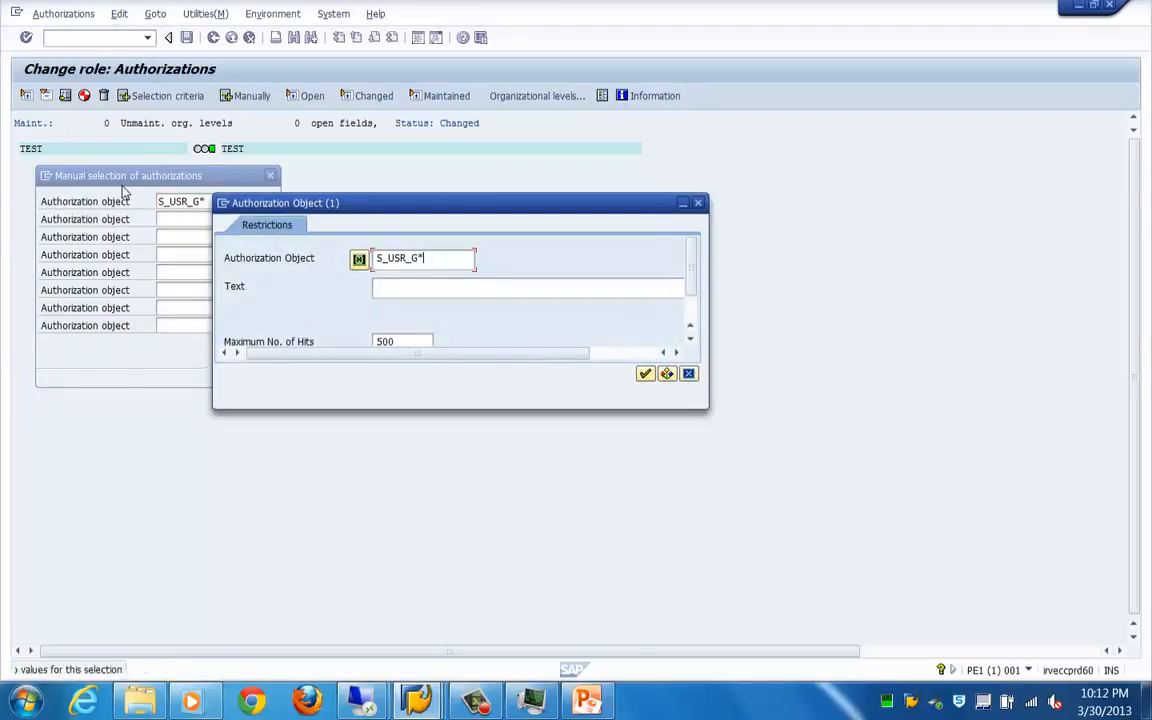
Broaden the authorization object search using the patterns S_USR_*, *_USR_* and *USR_*.
key("BackSpace")
key("Return")
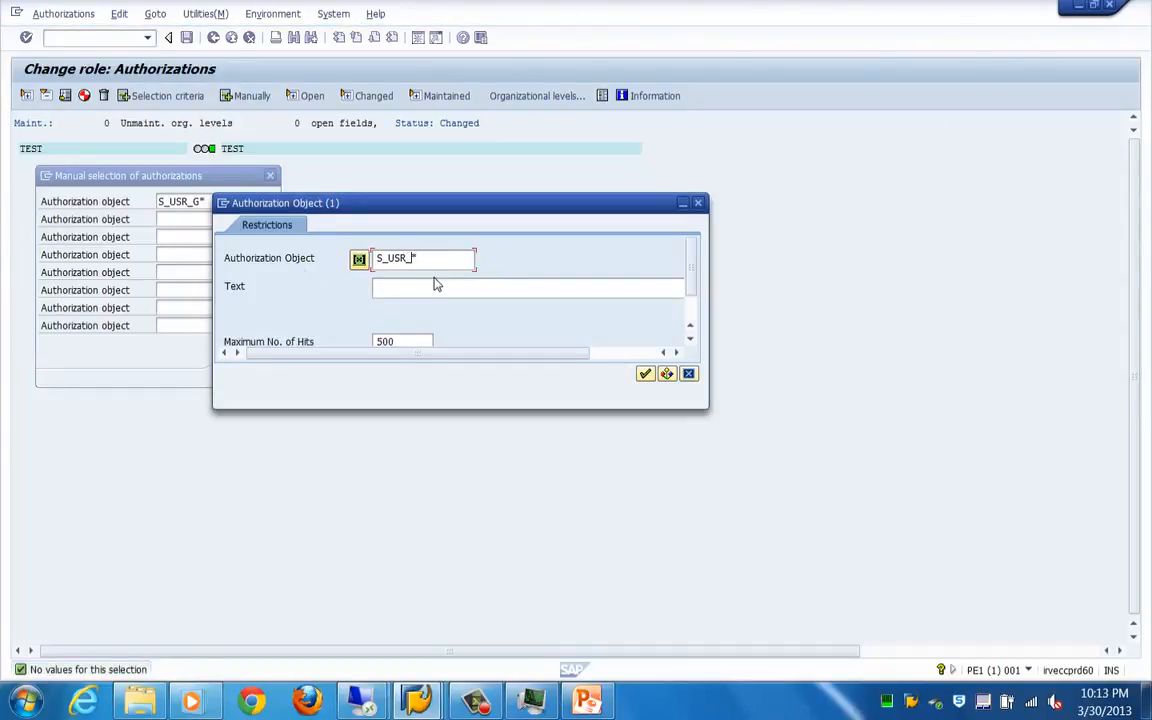
key("BackSpace")
key("BackSpace")
type("*")
key("Return")
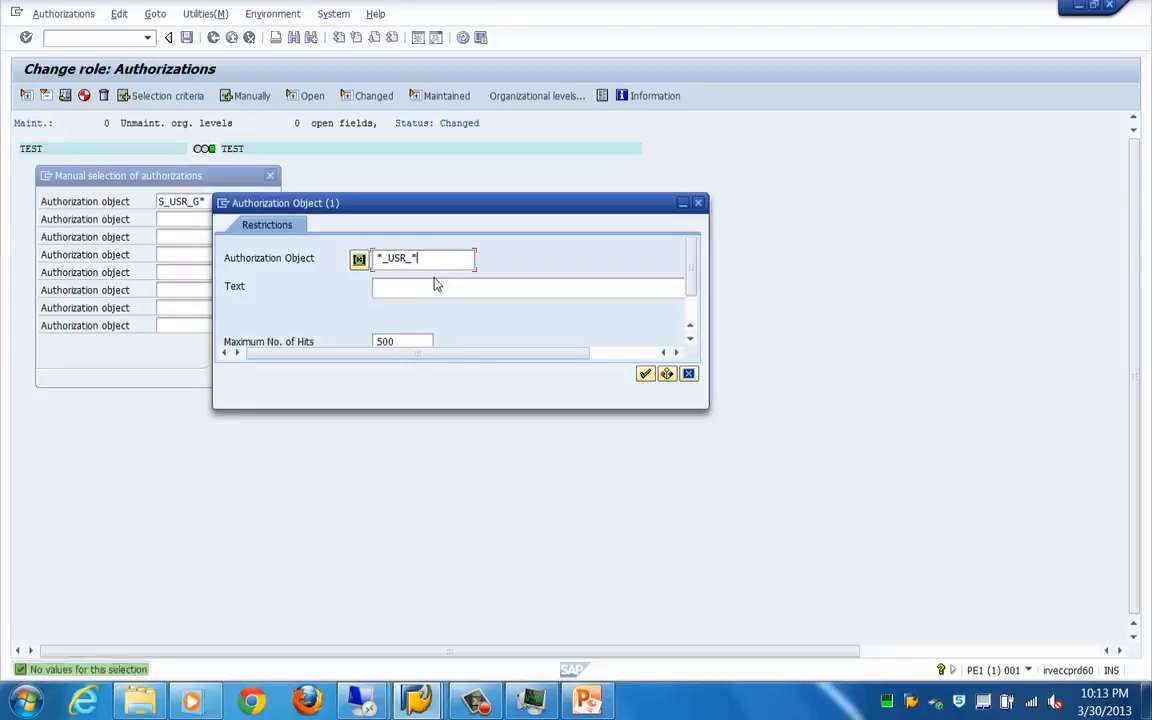
key("BackSpace")
key("BackSpace")
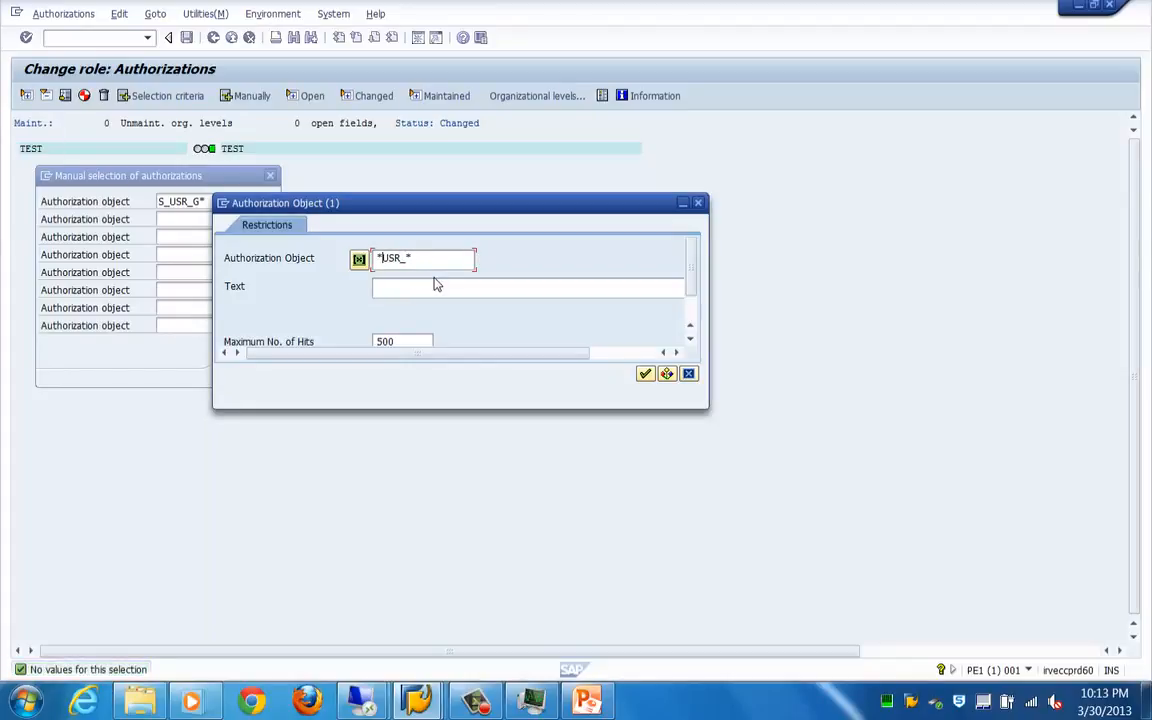
type("*")
key("Return")
Search the authorization objects for *US* and choose S_USER_GRP, User Master Maintenance: User Groups.
key("BackSpace")
key("BackSpace")
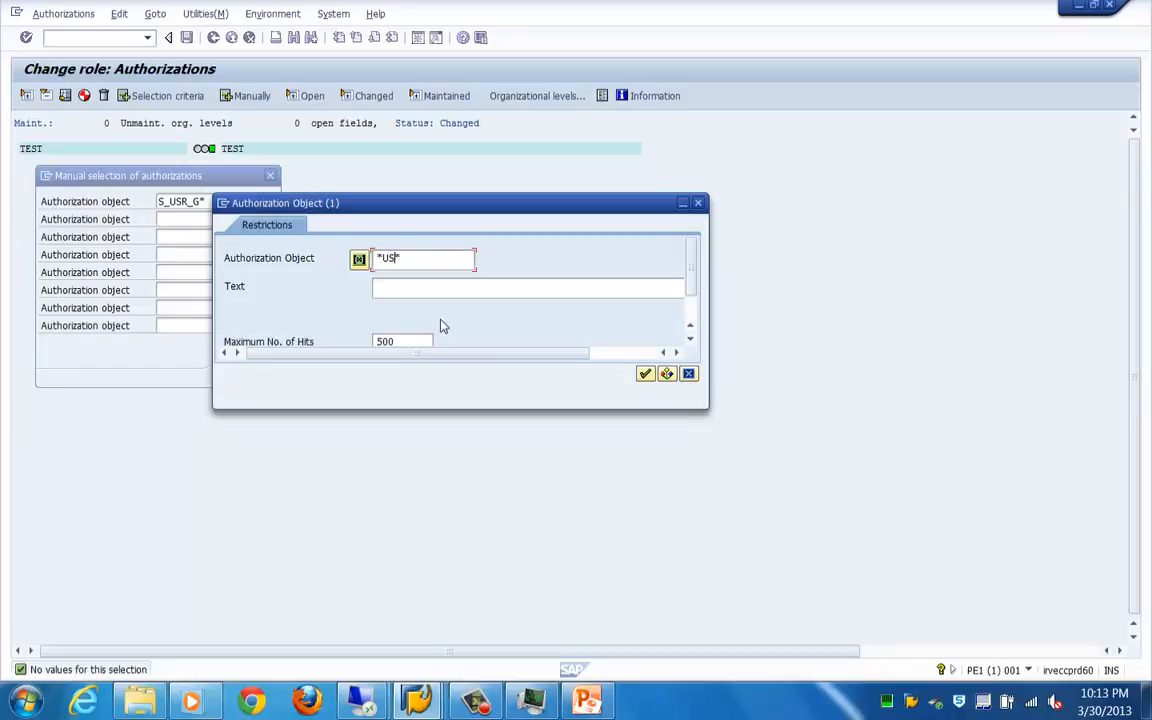
key("Return")
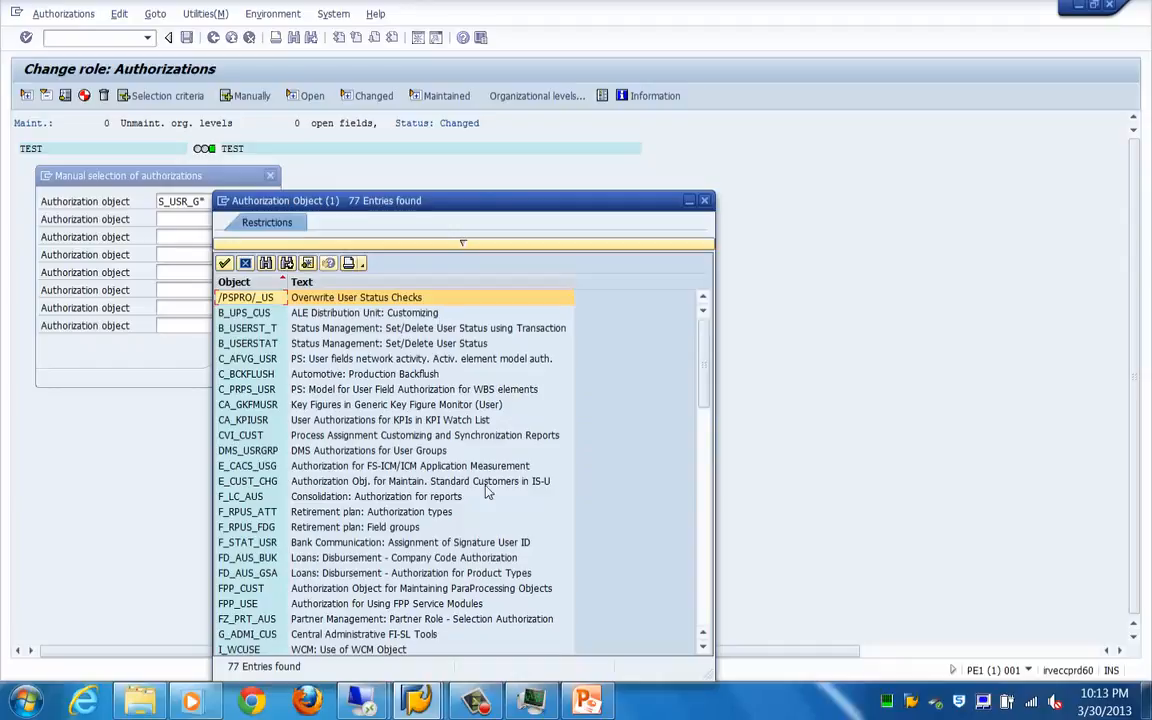
left_click(705, 604)
left_click(705, 604)
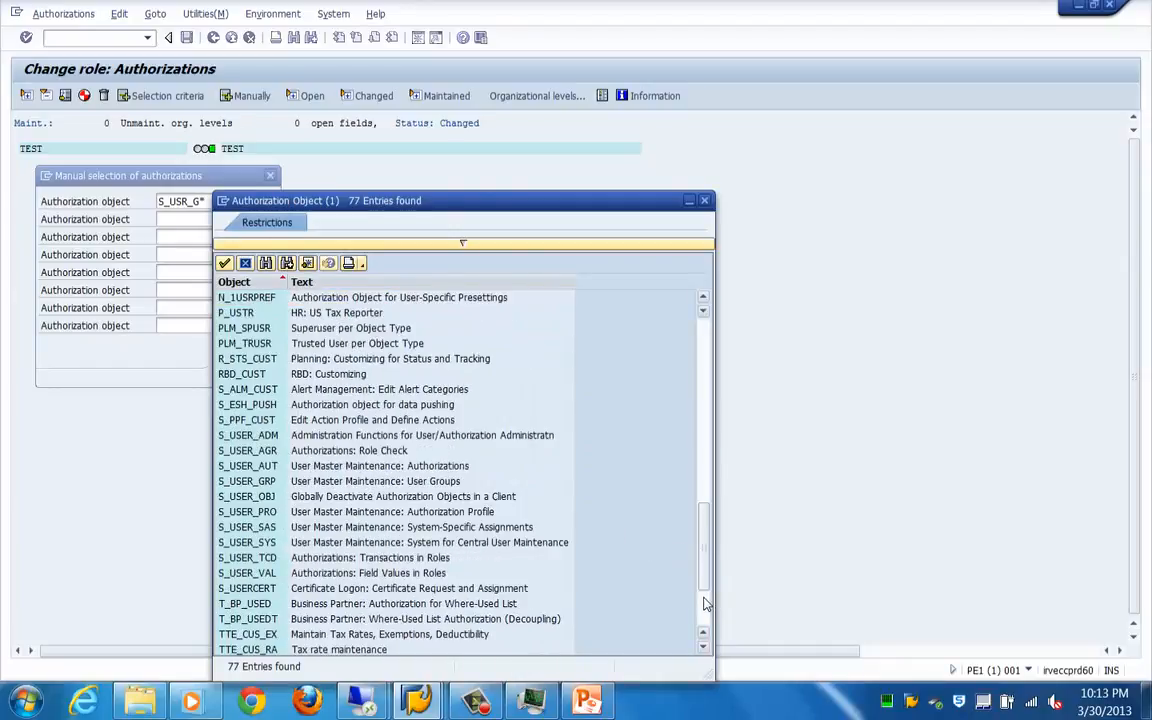
left_click(250, 484)
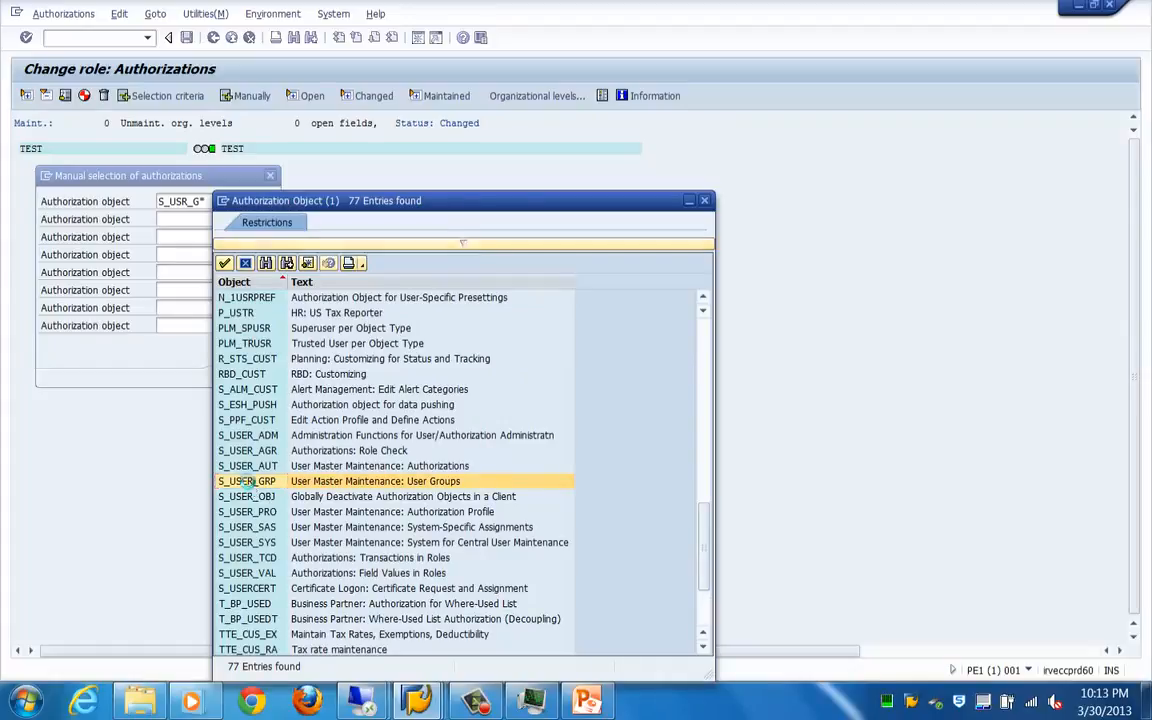
Insert authorization object S_USER_GRP into role TEST and expand Basis: Administration down to the object's authorization fields.
double_click(250, 484)
left_click(249, 372)
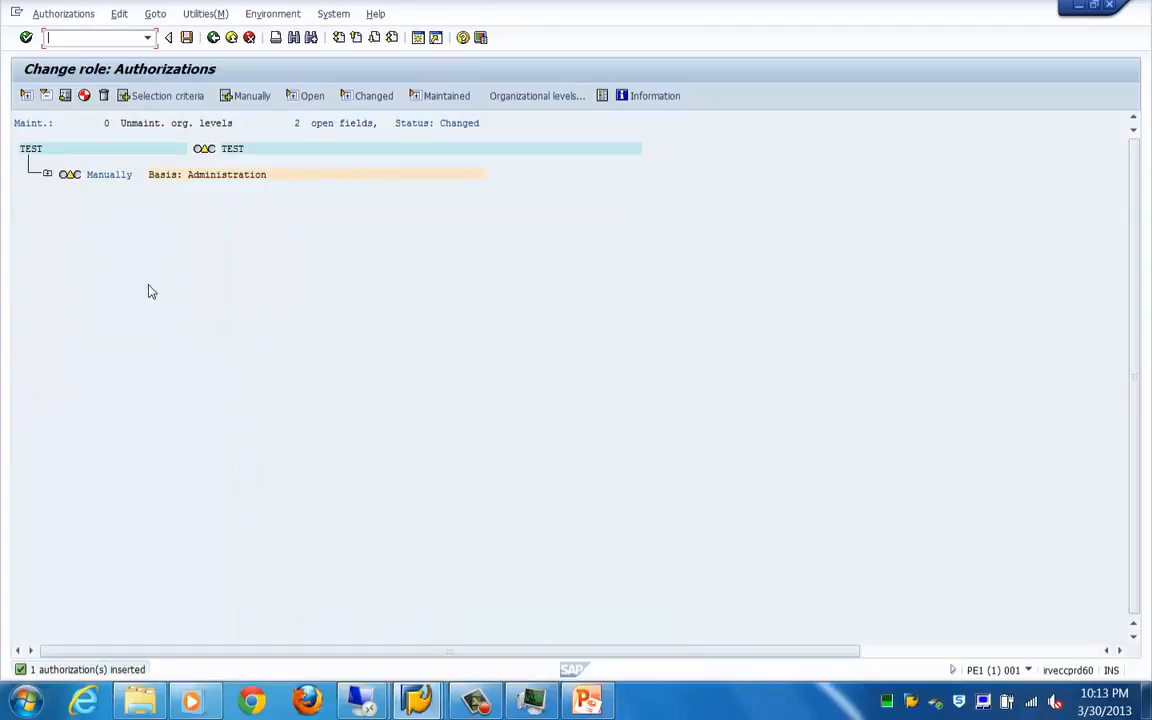
left_click(46, 176)
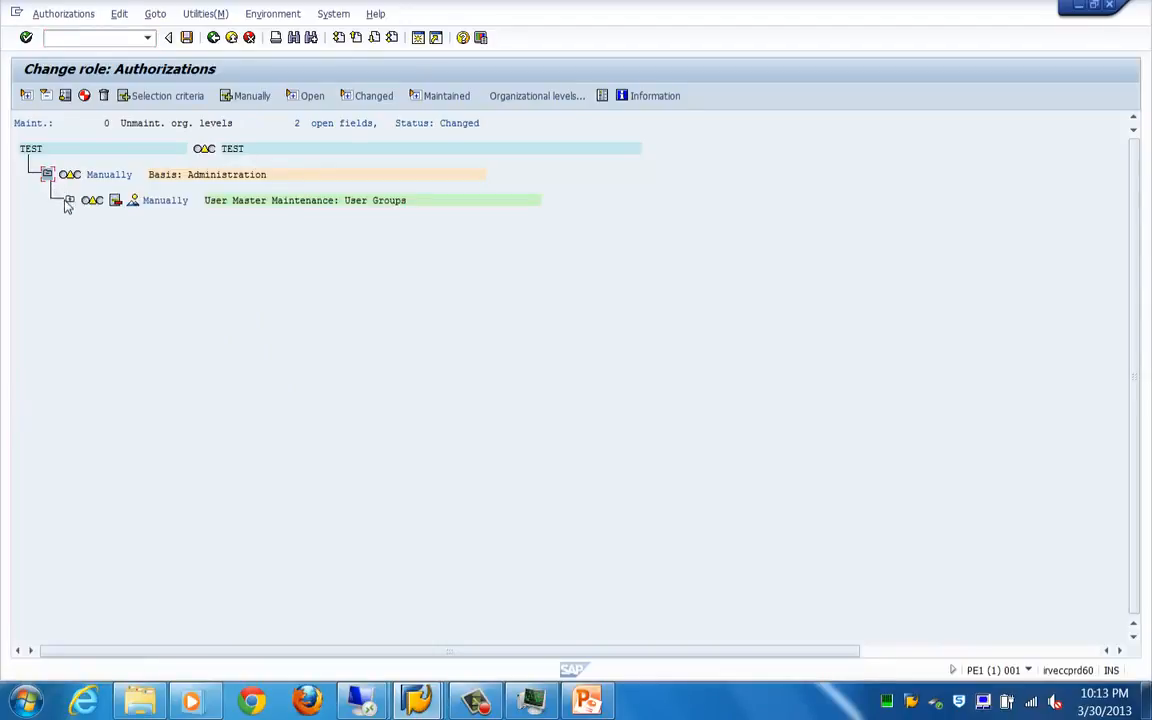
left_click(69, 200)
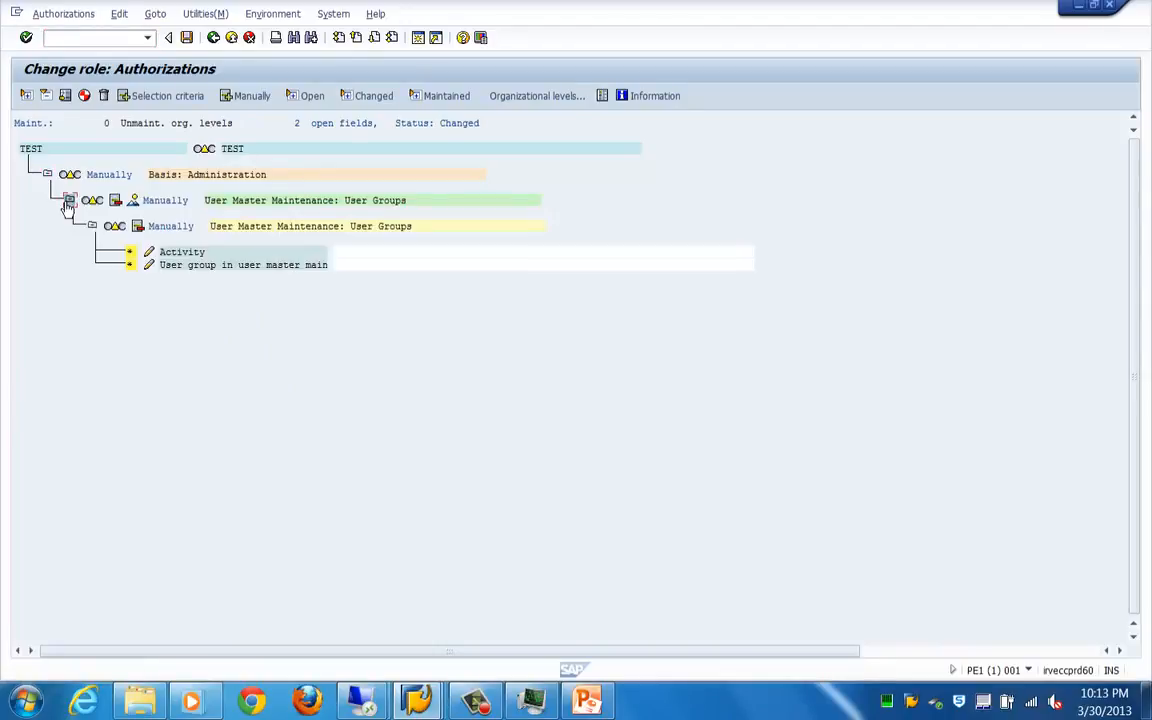
Grant full authorization for the Activity field of S_USER_GRP and save the field values.
left_click(150, 250)
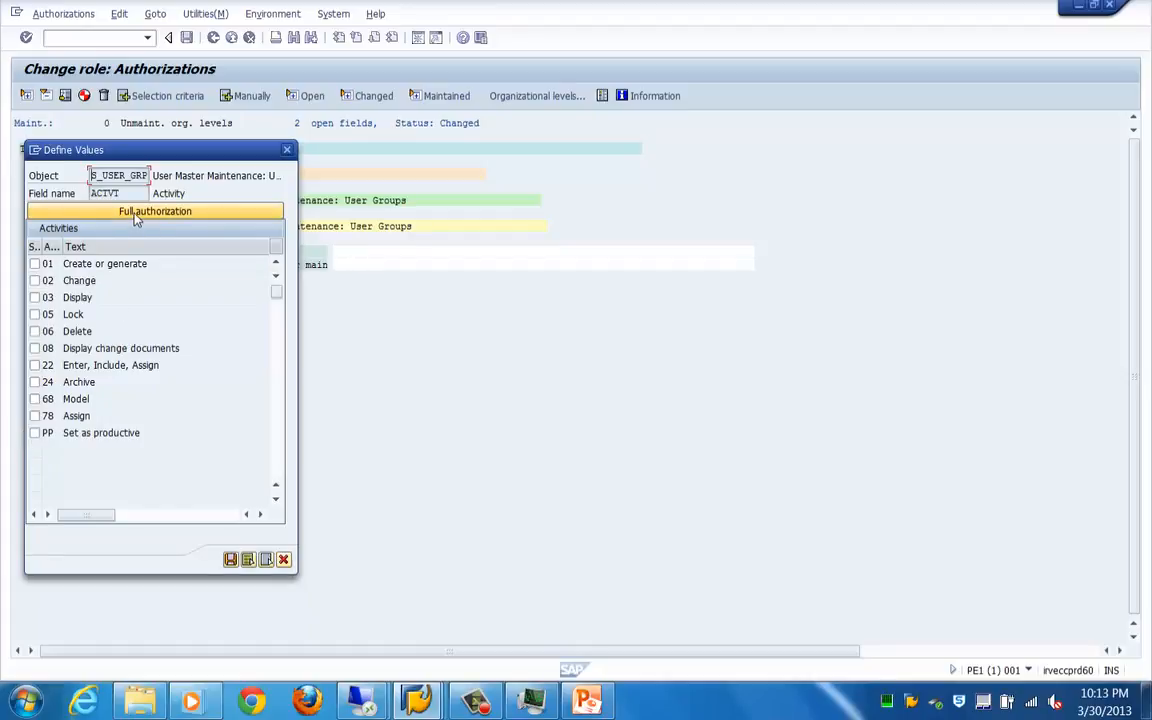
left_click(35, 281)
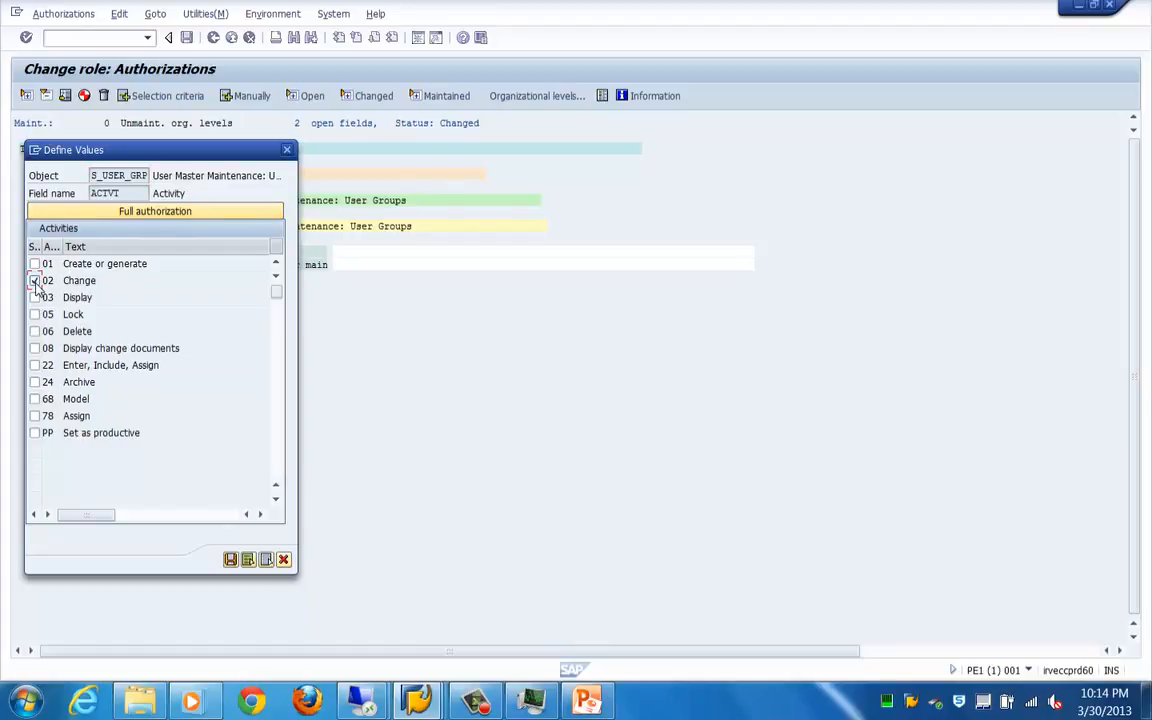
left_click(114, 211)
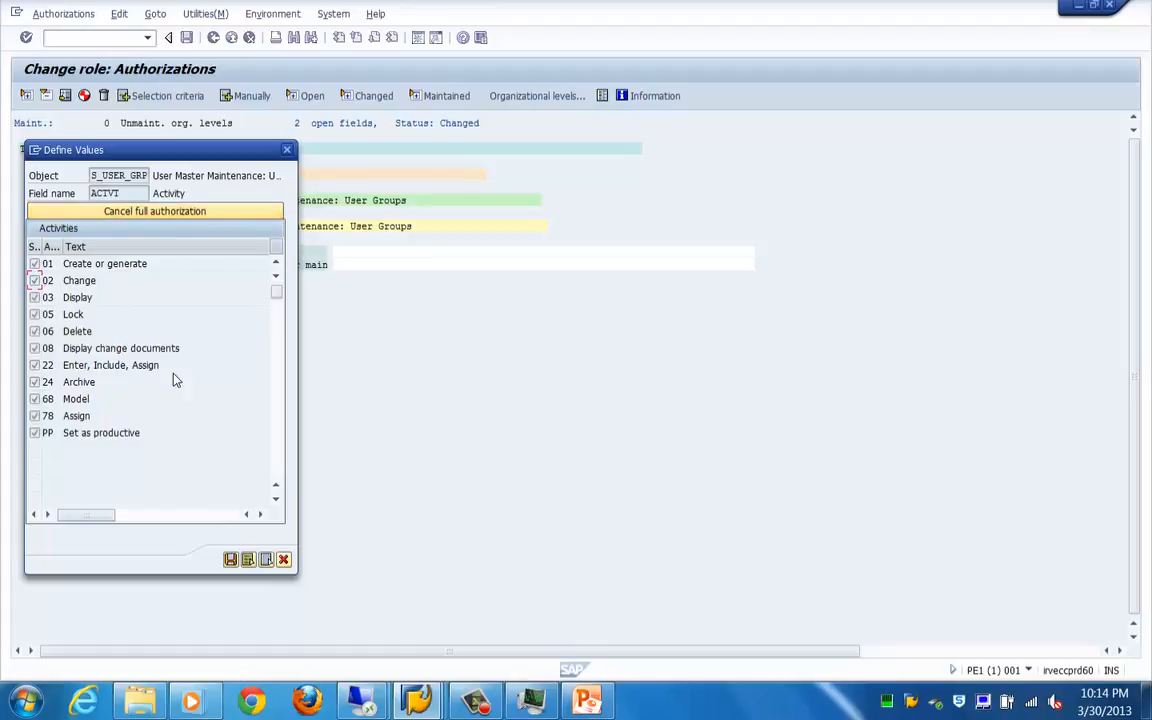
left_click(231, 559)
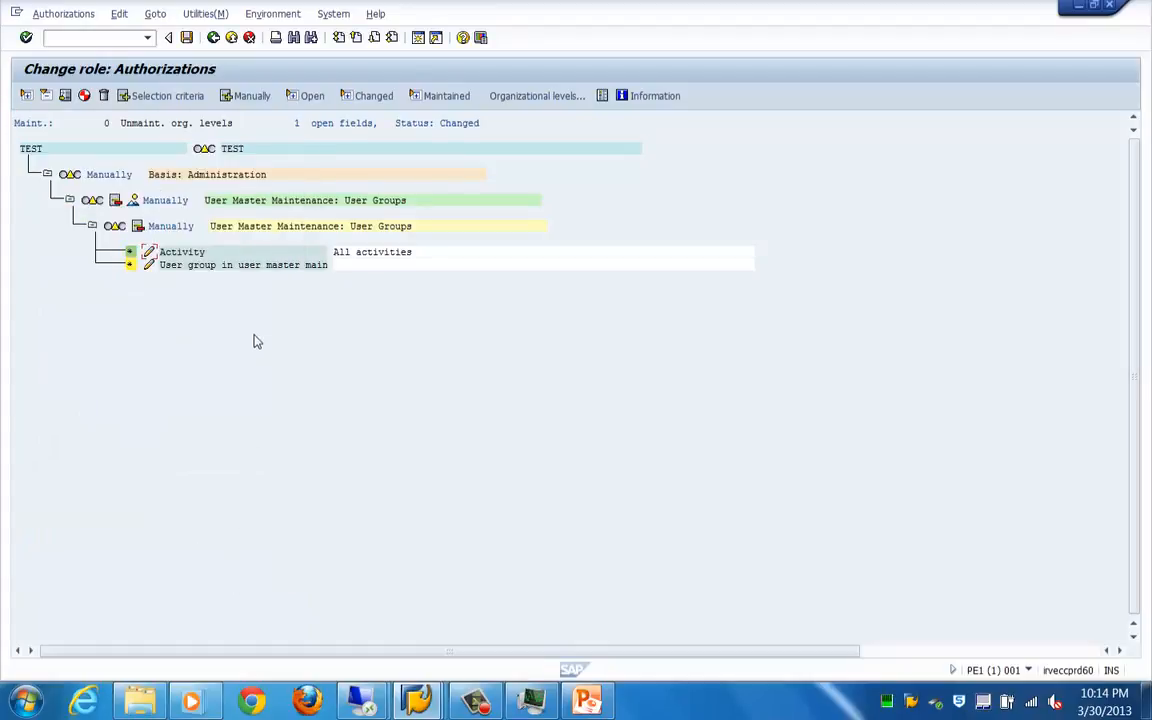
Grant full authorization (*) for the user group field CLASS of S_USER_GRP and save the field values.
left_click(148, 264)
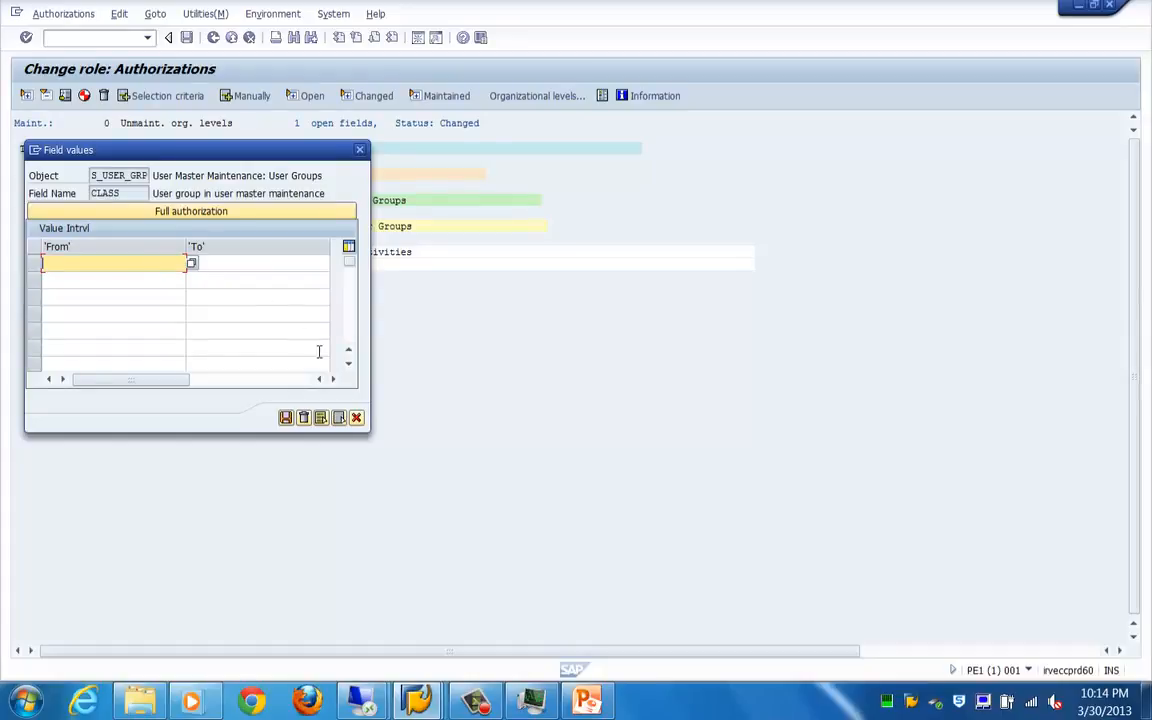
left_click(356, 417)
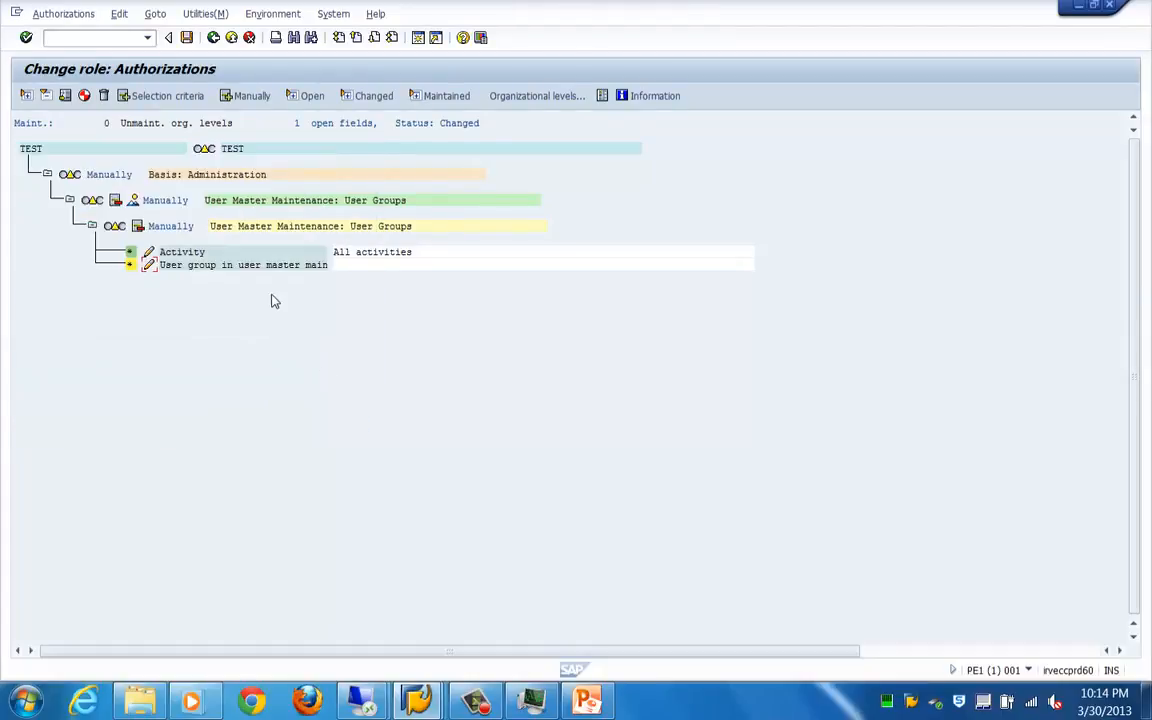
left_click(148, 265)
left_click(105, 214)
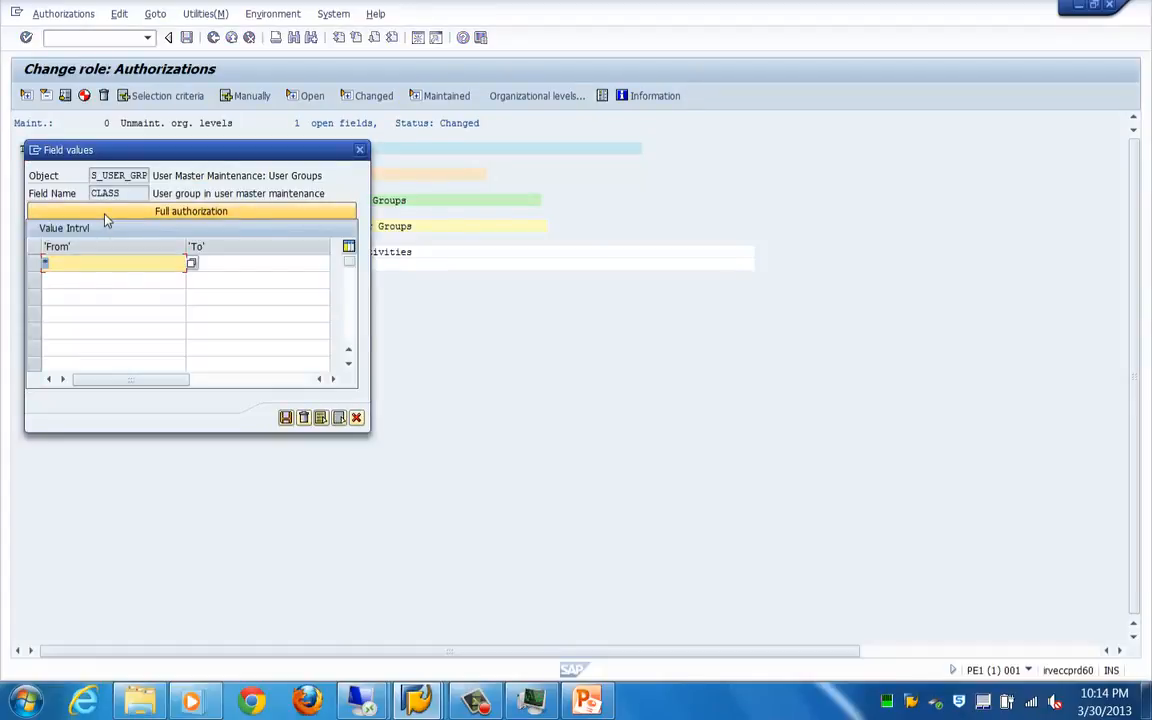
left_click(286, 418)
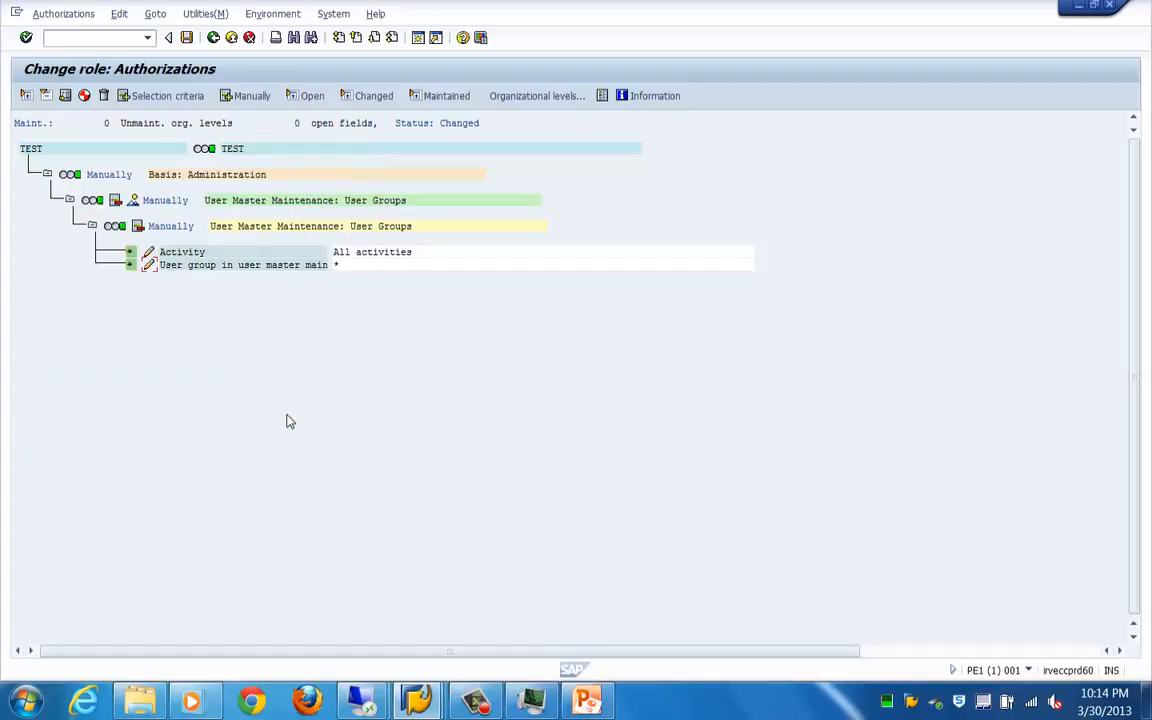
Save the authorizations and generate the profile for role TEST, returning to the Role Maintenance start screen.
left_click(186, 37)
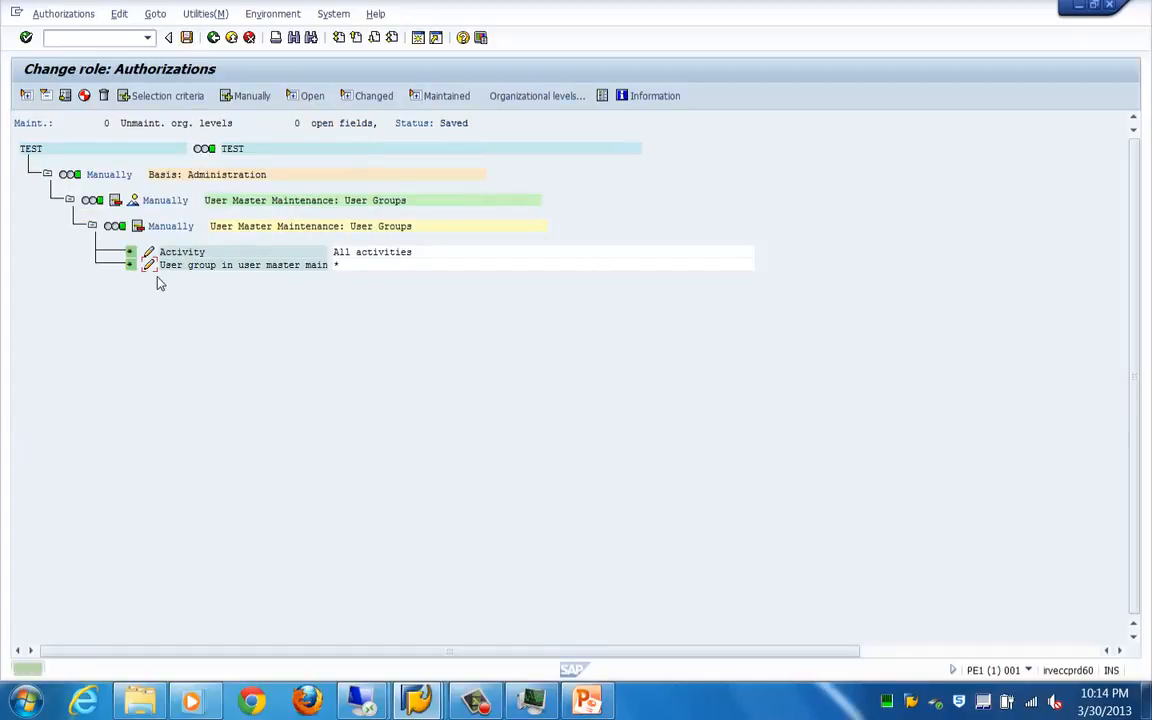
left_click(84, 96)
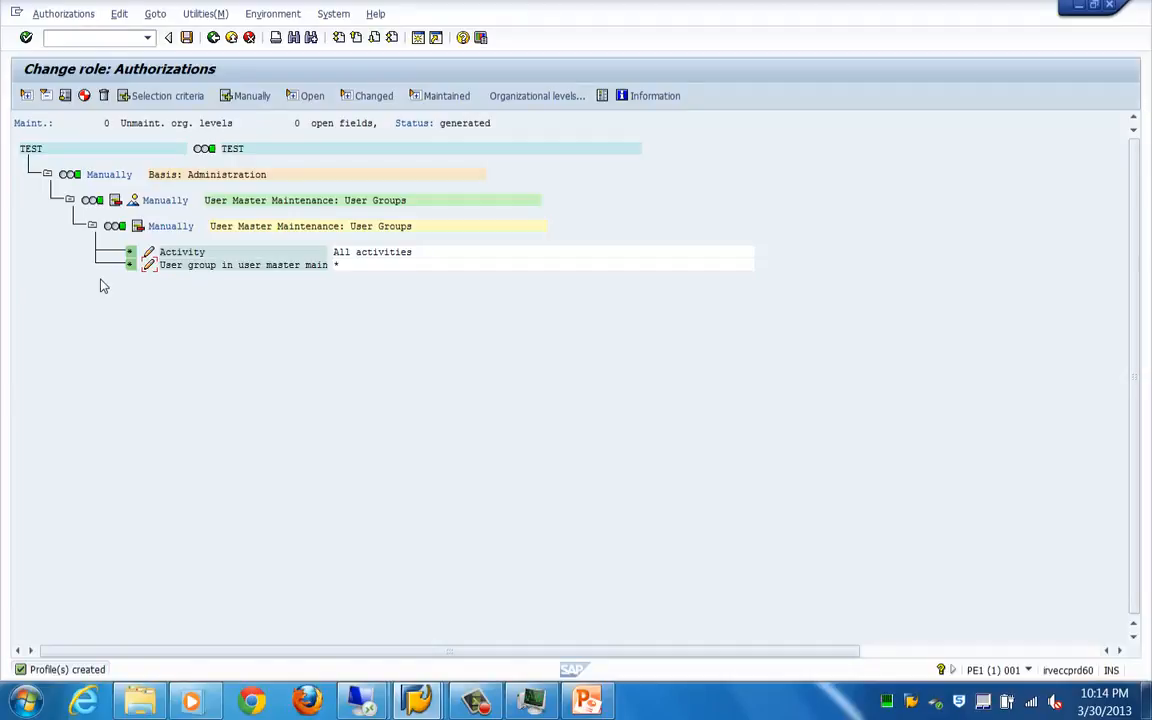
left_click(214, 40)
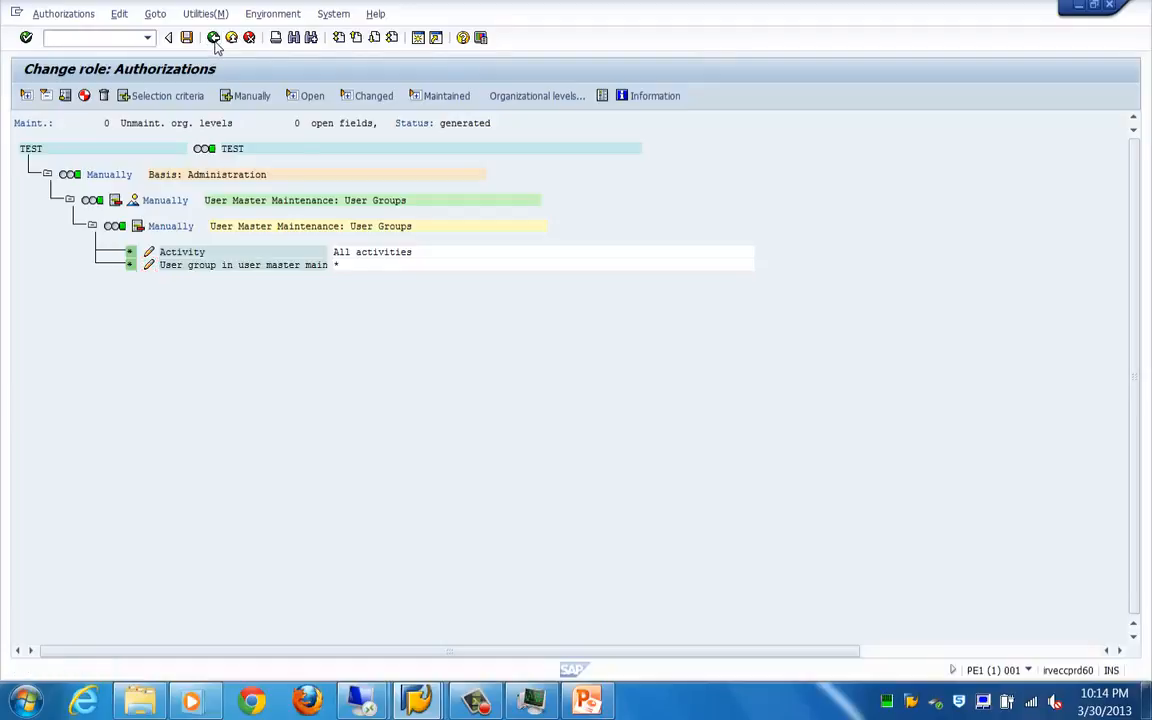
left_click_drag(163, 142, 127, 156)
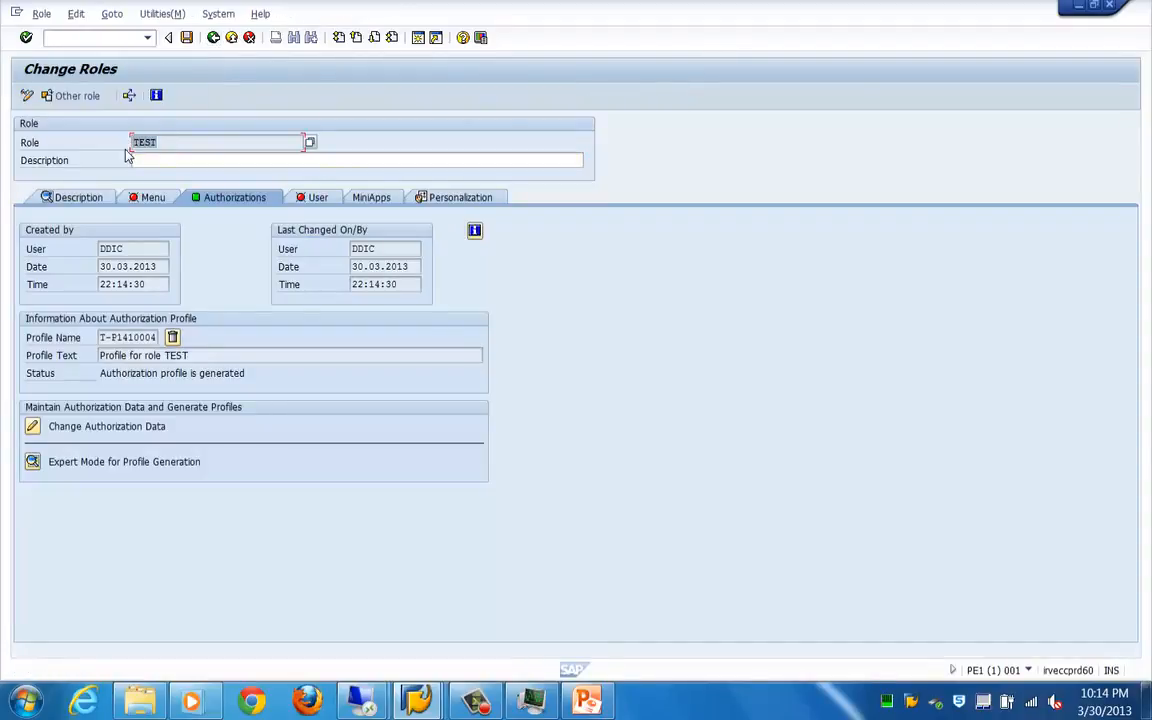
left_click(215, 40)
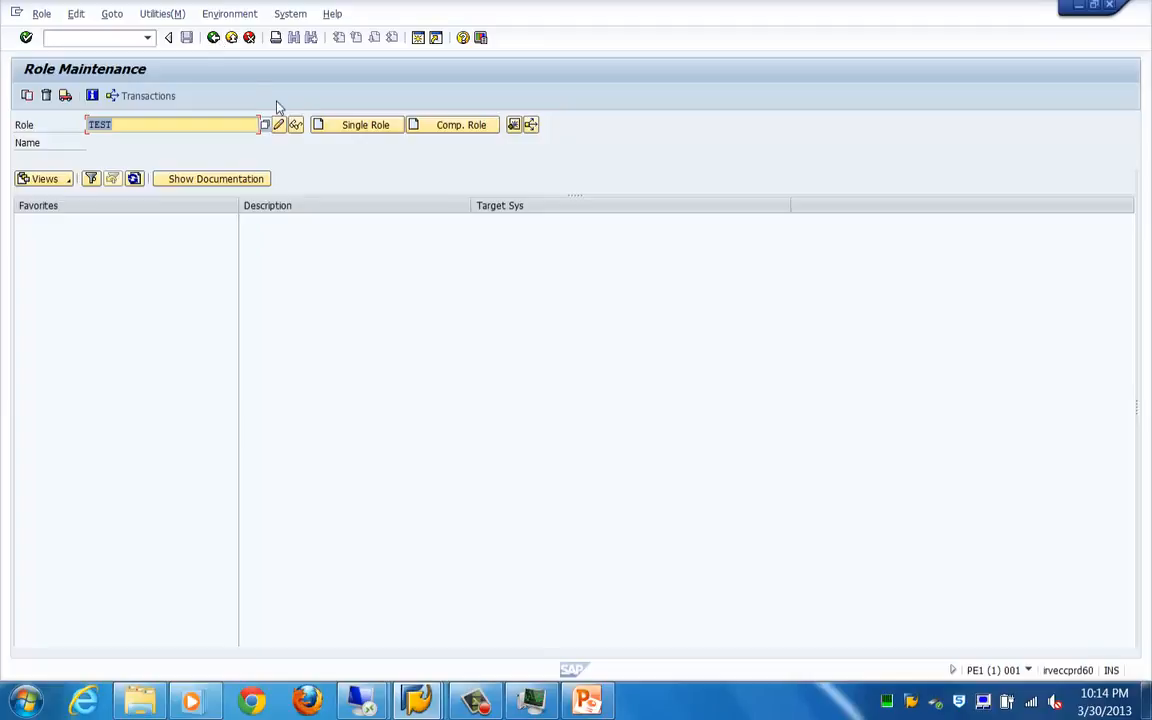
Display role TEST's authorization data and examine the Activity and user group fields under User Master Maintenance: User Groups.
left_click(293, 132)
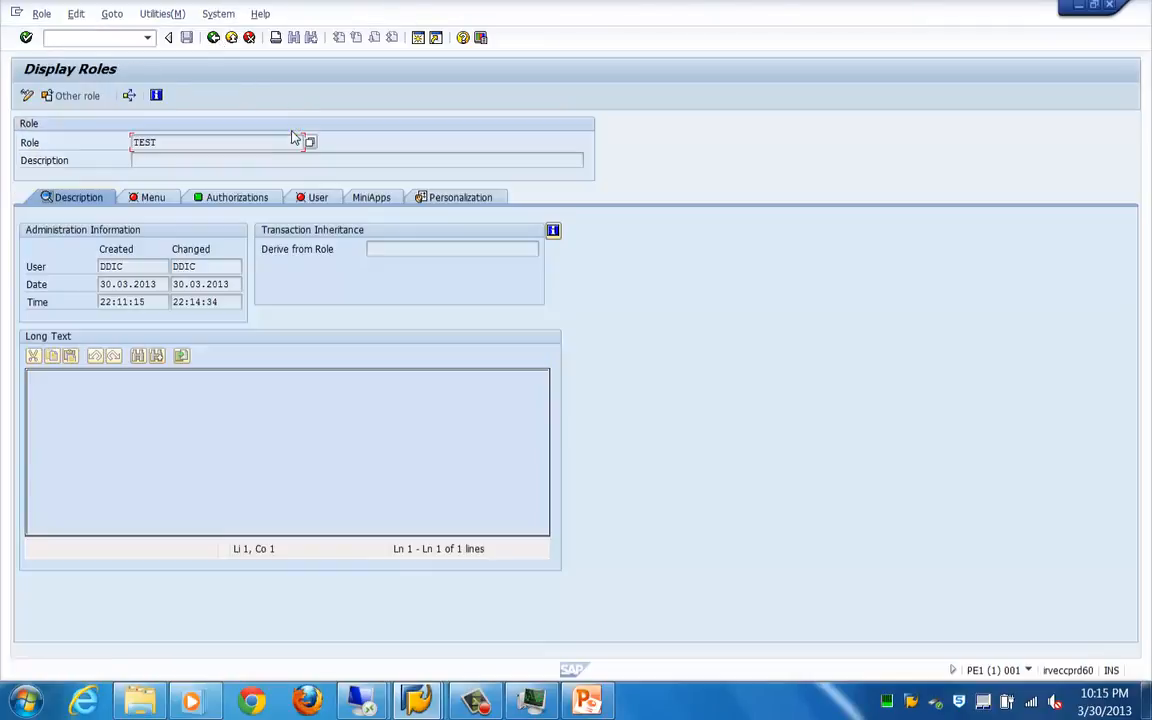
left_click(235, 197)
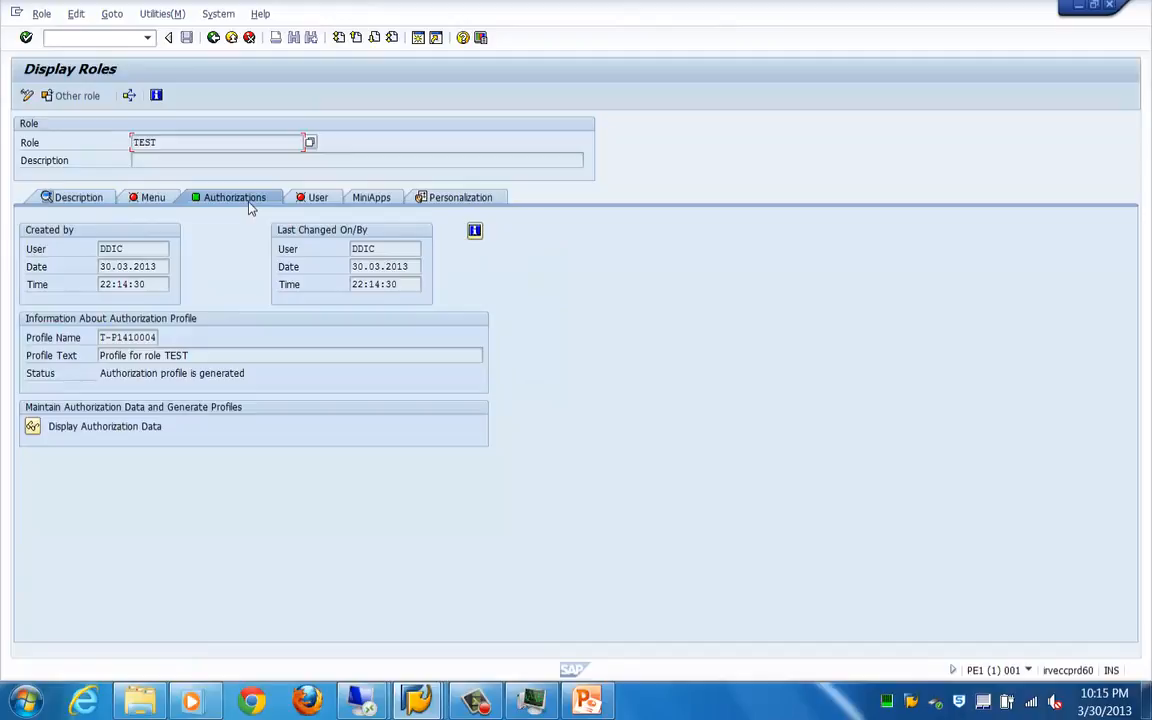
left_click(35, 426)
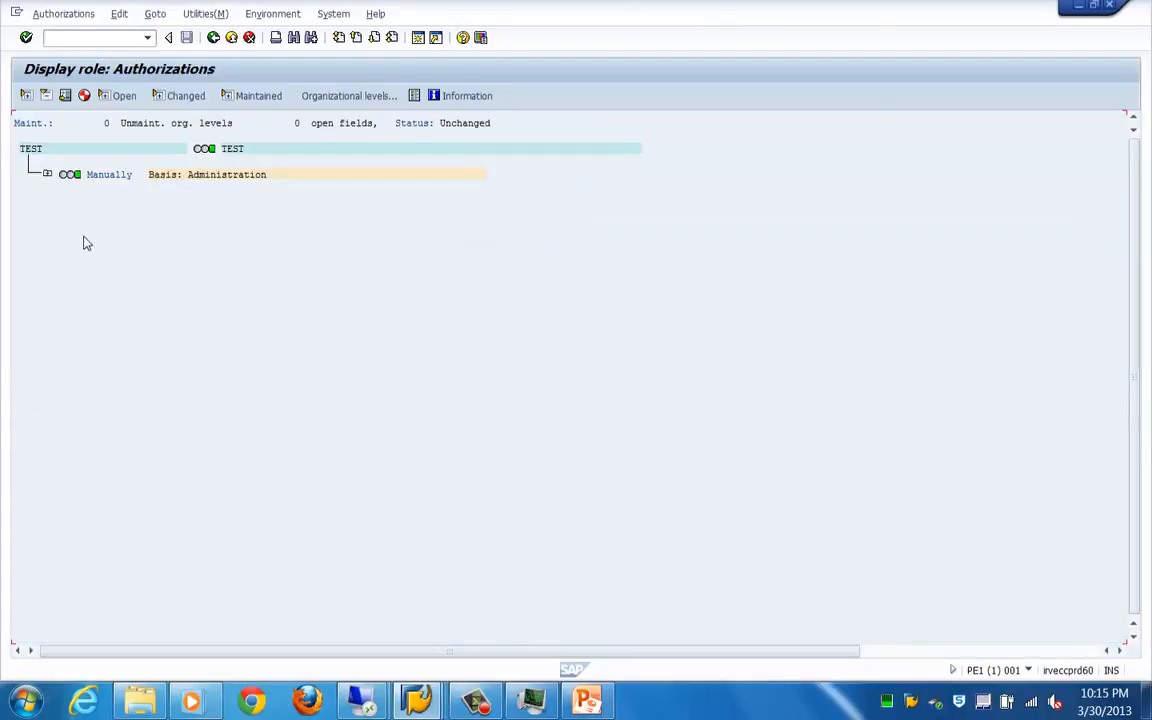
left_click(47, 175)
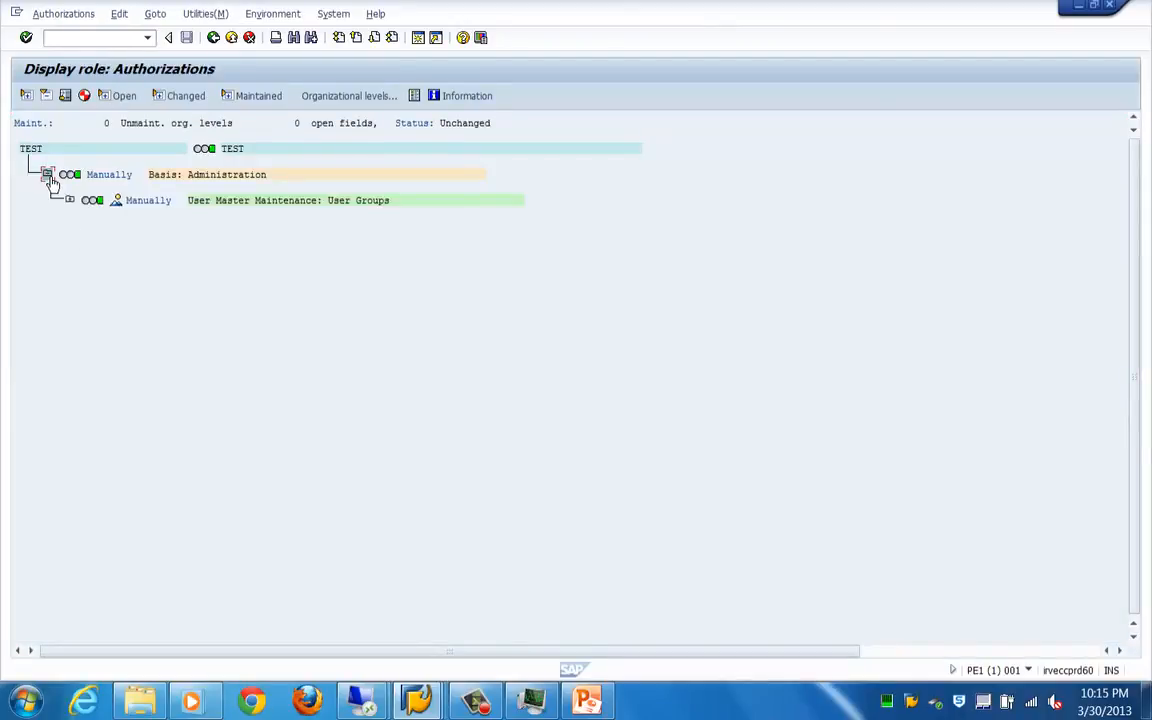
left_click(70, 200)
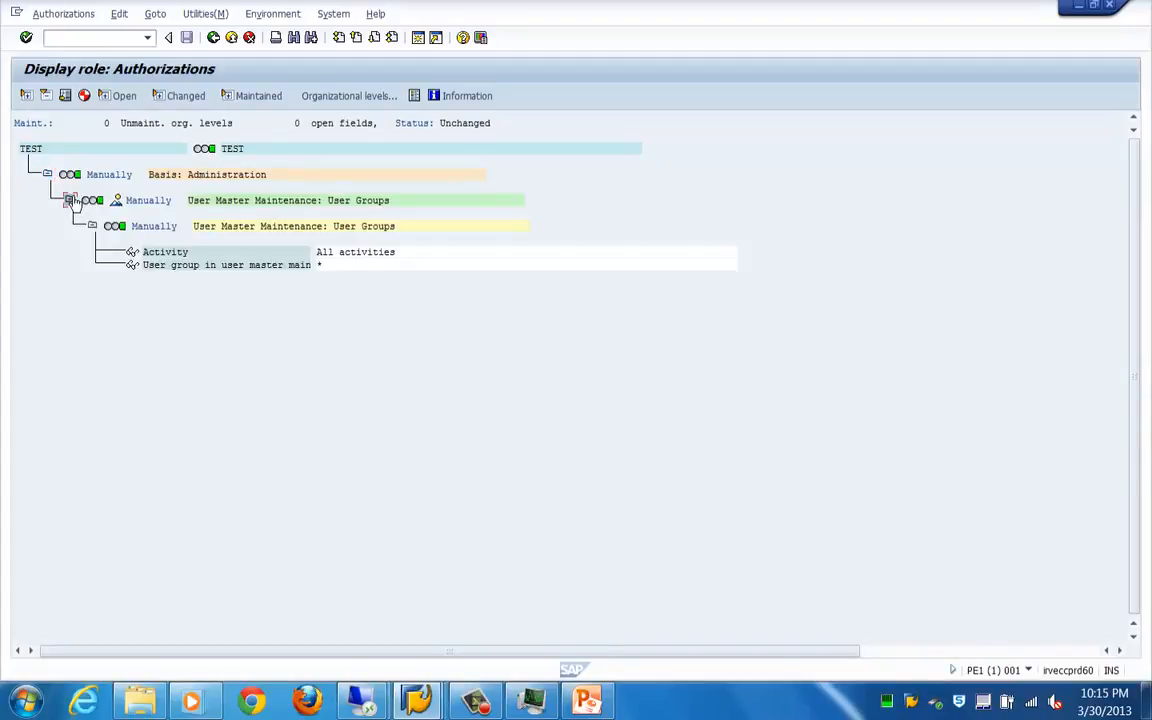
left_click(180, 266)
Switch to PowerPoint, start the slide show at slide 6, and advance to the following authorization checks slide.
left_click(604, 706)
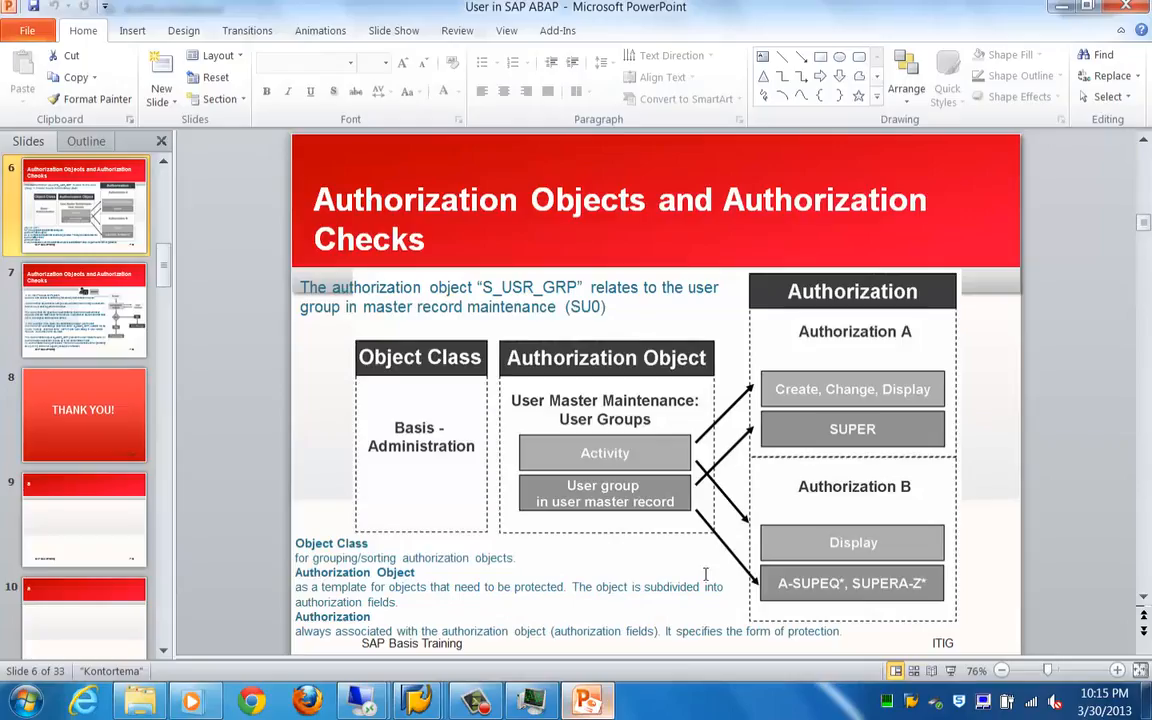
left_click(951, 671)
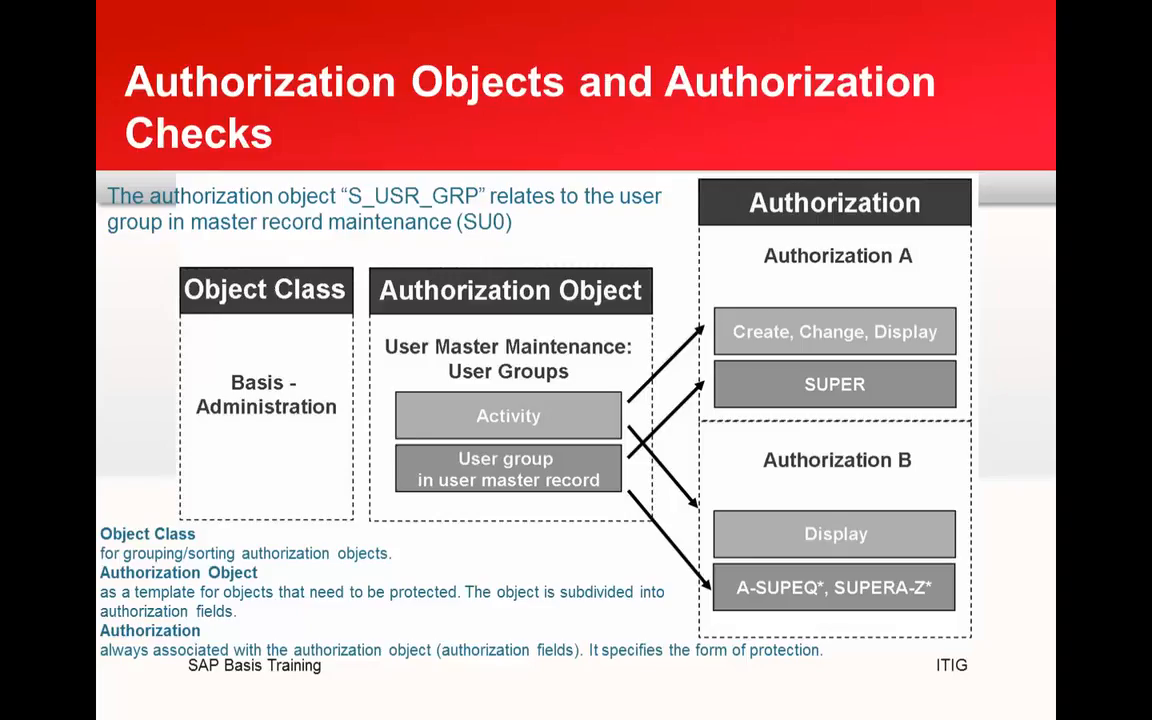
key("Right")
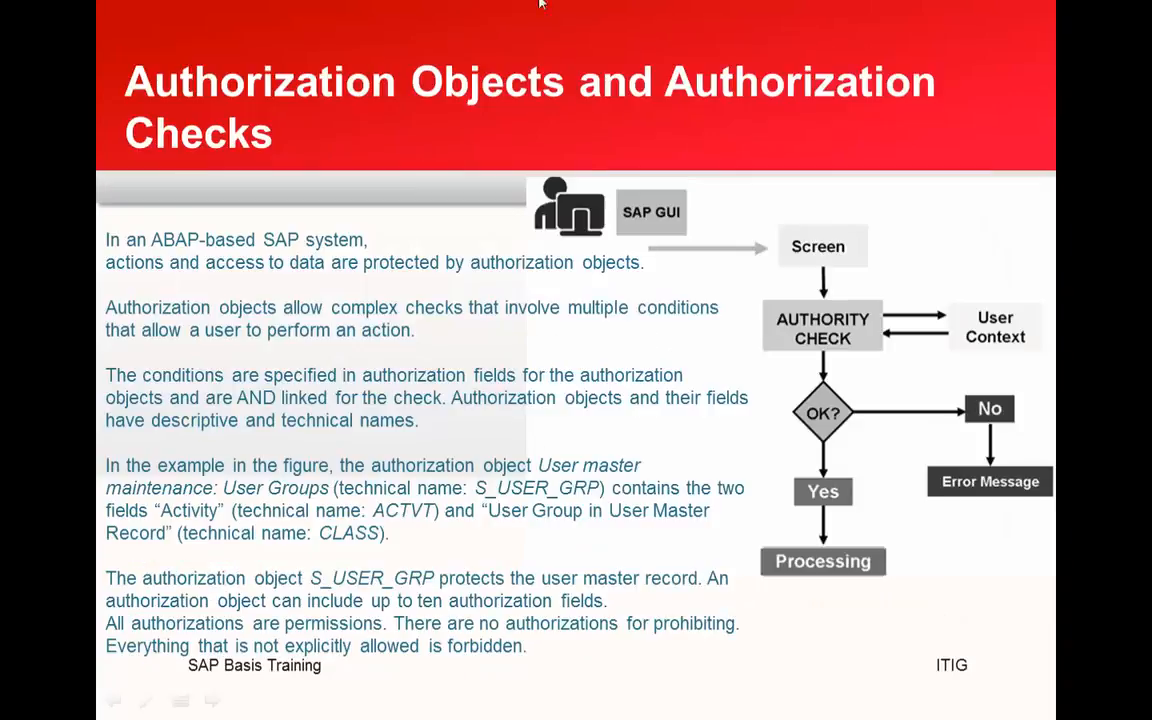